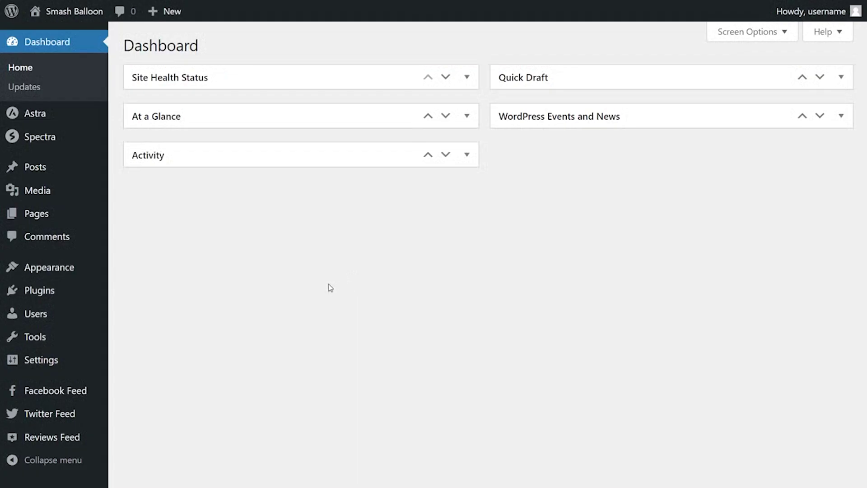
- Upload the Instagram Feed Pro 6.2.3 zip as a new plugin, install it and activate it
{"action": "mouse_move", "coordinate": [63, 291]}
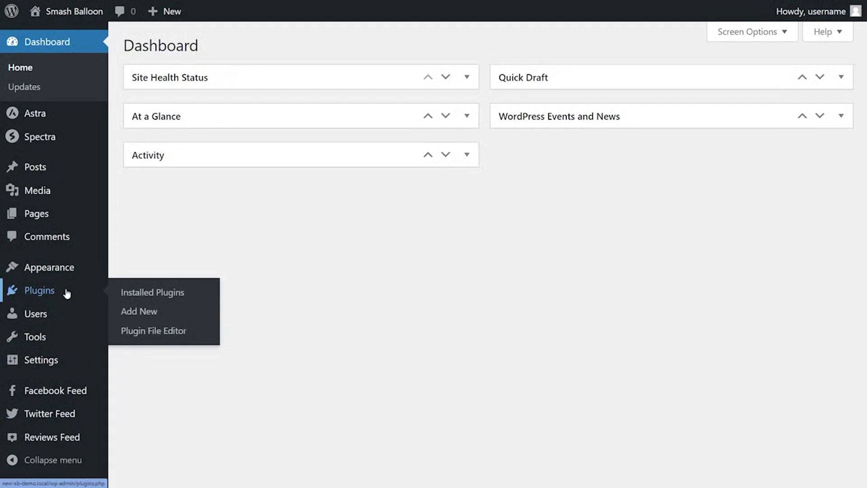
{"action": "left_click", "coordinate": [135, 316]}
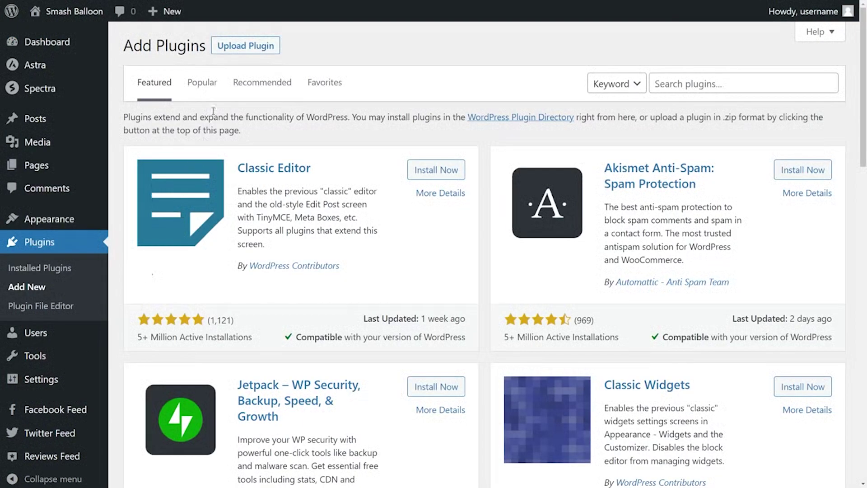
{"action": "left_click", "coordinate": [242, 53]}
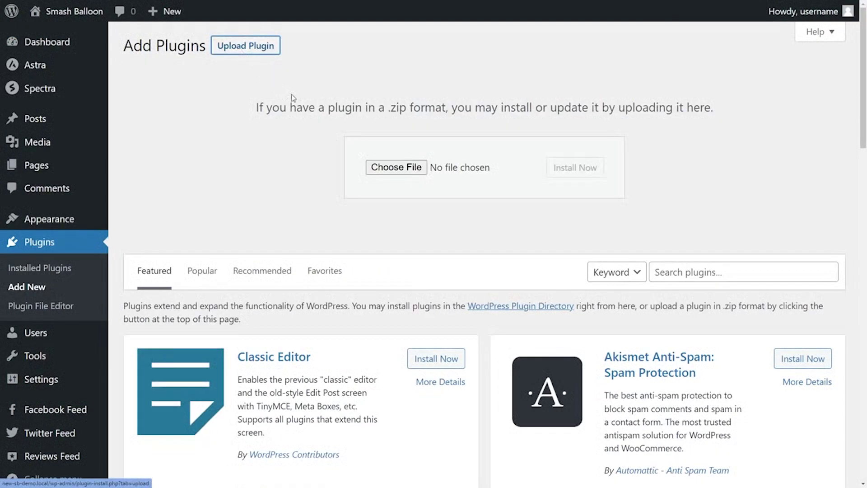
{"action": "left_click", "coordinate": [389, 172]}
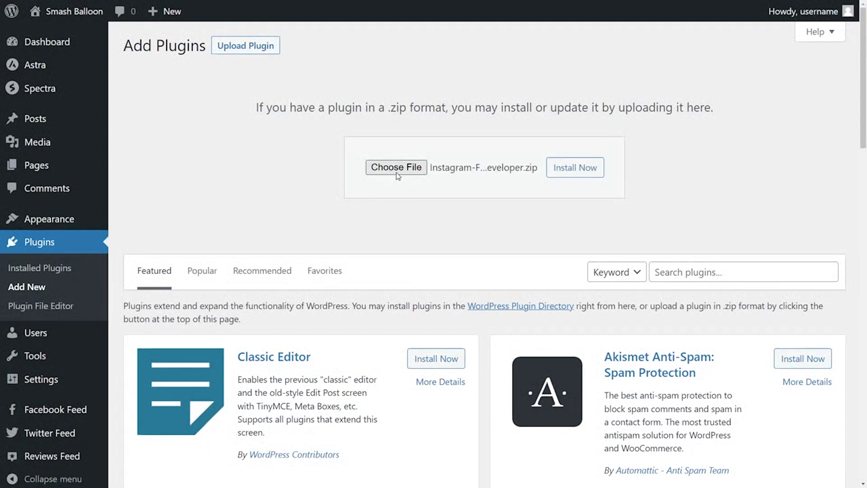
{"action": "left_click", "coordinate": [569, 174]}
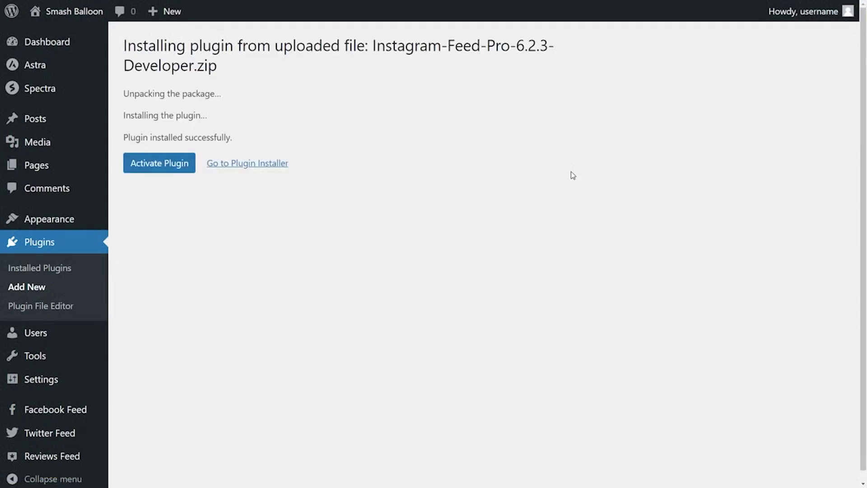
{"action": "left_click", "coordinate": [167, 163]}
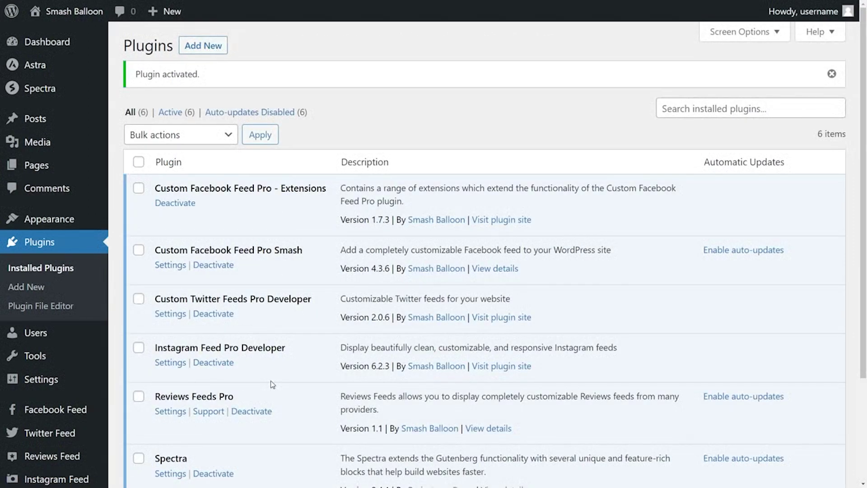
{"action": "scroll", "coordinate": [99, 420], "scroll_direction": "down", "scroll_amount": 2}
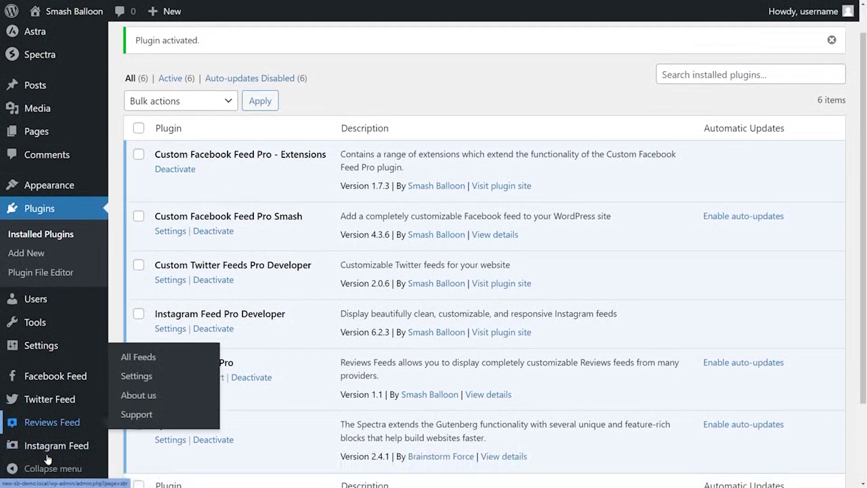
{"action": "mouse_move", "coordinate": [68, 449]}
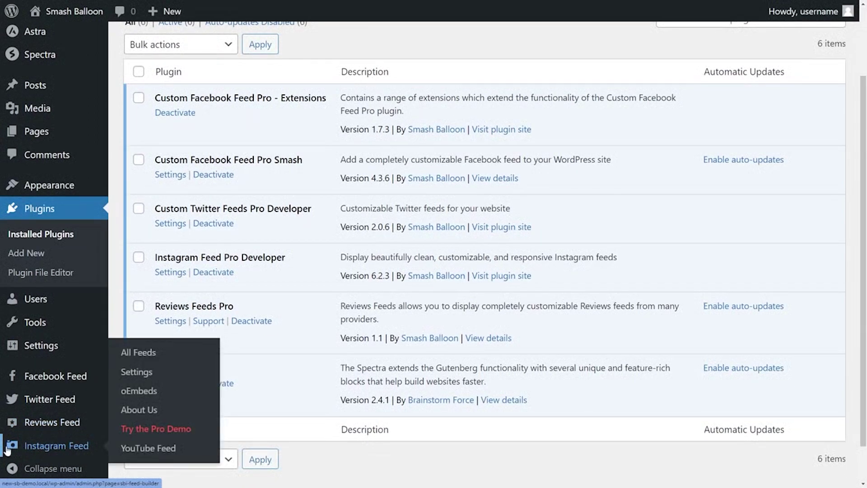
- Paste the license key in Instagram Feed settings, activate it, then go to All Feeds
{"action": "left_click", "coordinate": [129, 373]}
{"action": "left_click", "coordinate": [484, 299]}
{"action": "key", "text": "ctrl+v"}
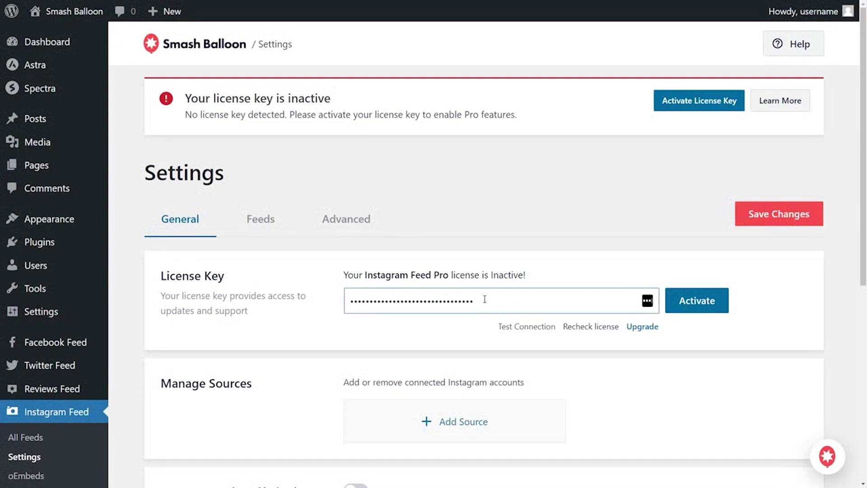
{"action": "left_click", "coordinate": [702, 303]}
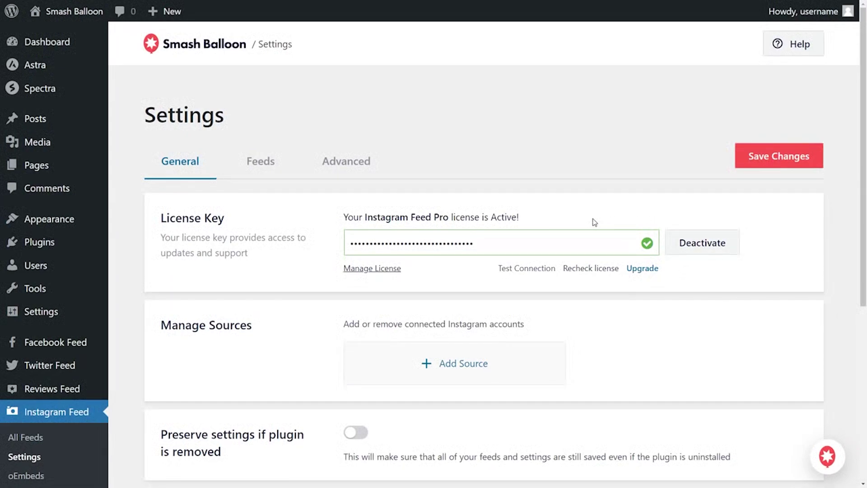
{"action": "scroll", "coordinate": [128, 395], "scroll_direction": "down", "scroll_amount": 3}
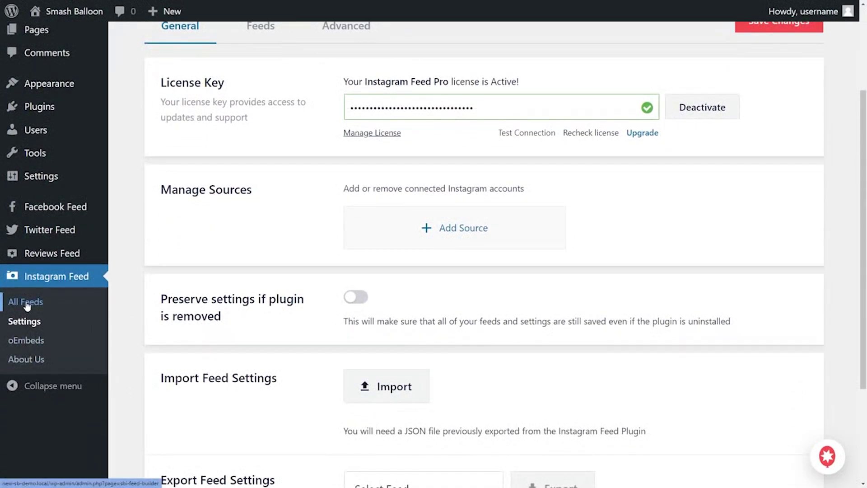
{"action": "left_click", "coordinate": [27, 305]}
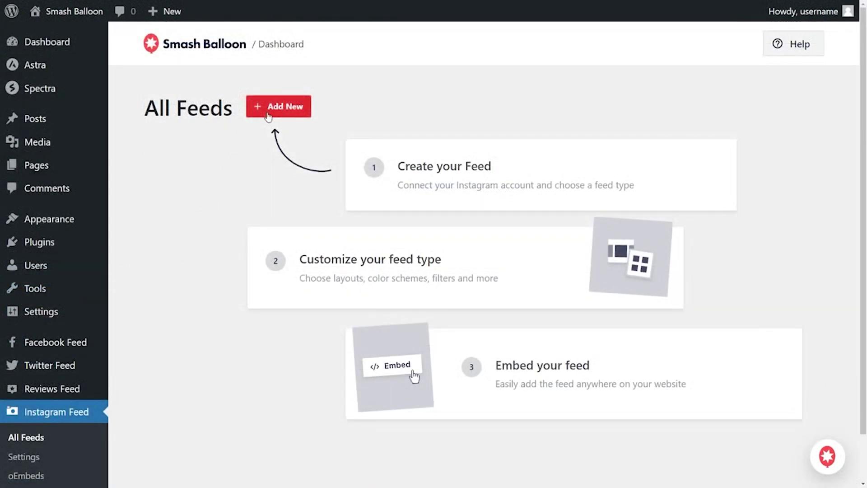
- Create a new feed with Public Hashtag as the only feed type, deselecting User Timeline
{"action": "left_click", "coordinate": [268, 113]}
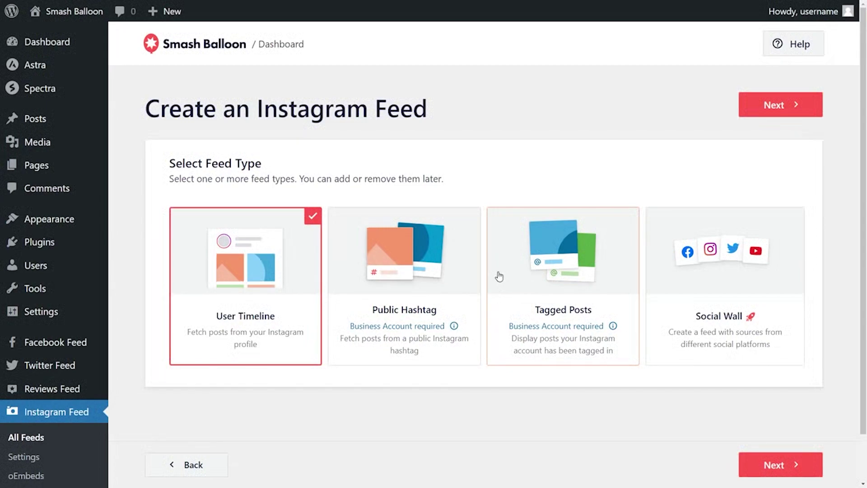
{"action": "left_click", "coordinate": [426, 273]}
{"action": "left_click", "coordinate": [290, 273]}
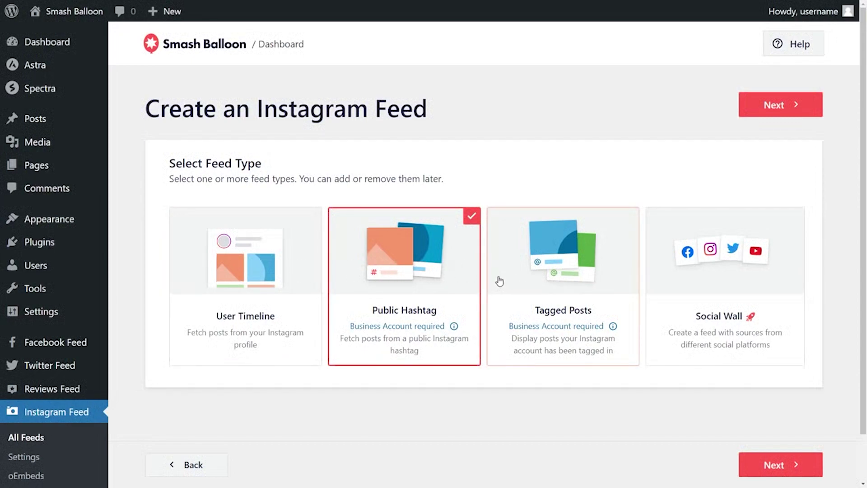
{"action": "left_click", "coordinate": [292, 274]}
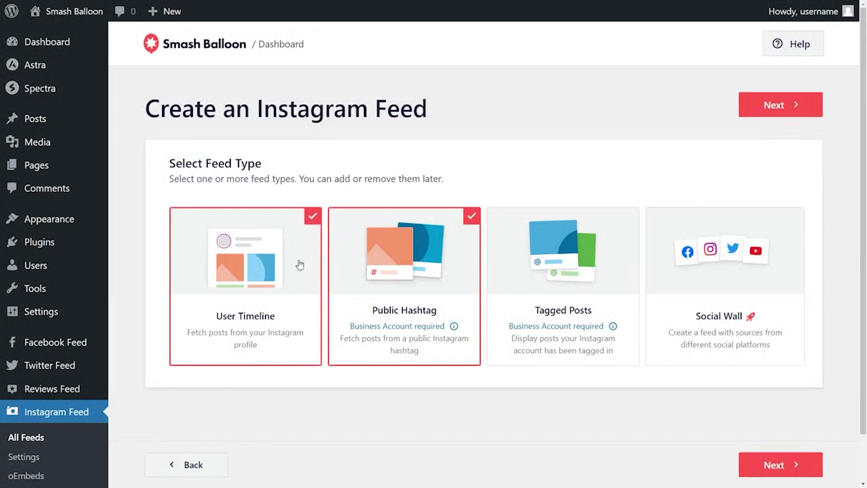
{"action": "left_click", "coordinate": [291, 274]}
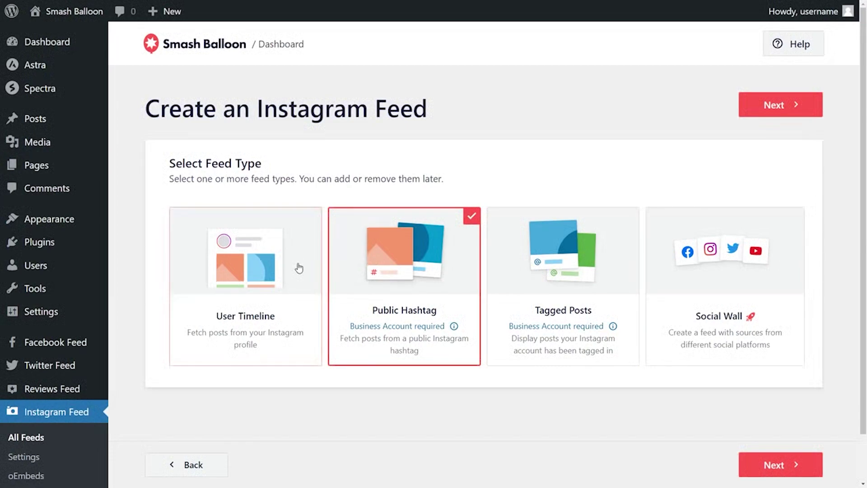
{"action": "left_click", "coordinate": [758, 108]}
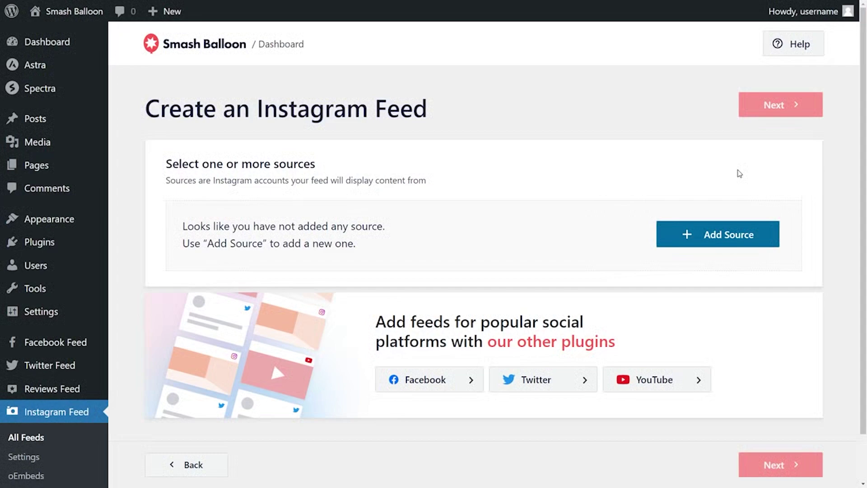
- Add a Business account source, answering No to a previous Facebook connection
{"action": "left_click", "coordinate": [723, 238]}
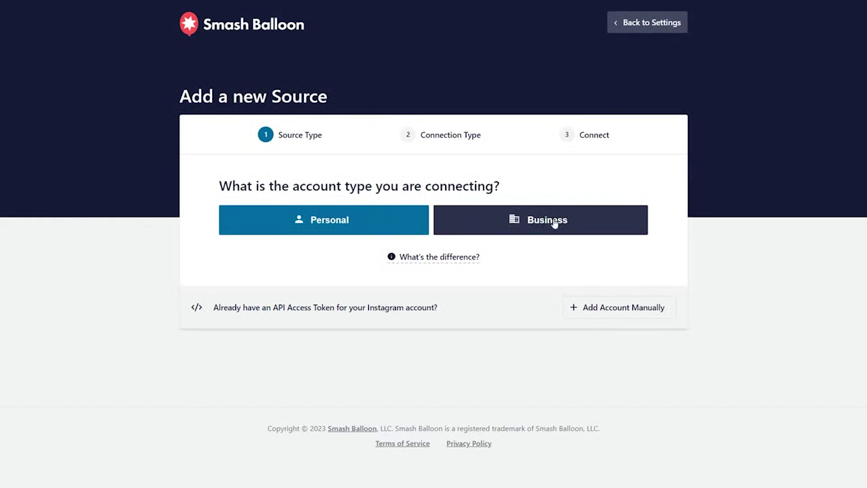
{"action": "left_click", "coordinate": [581, 221]}
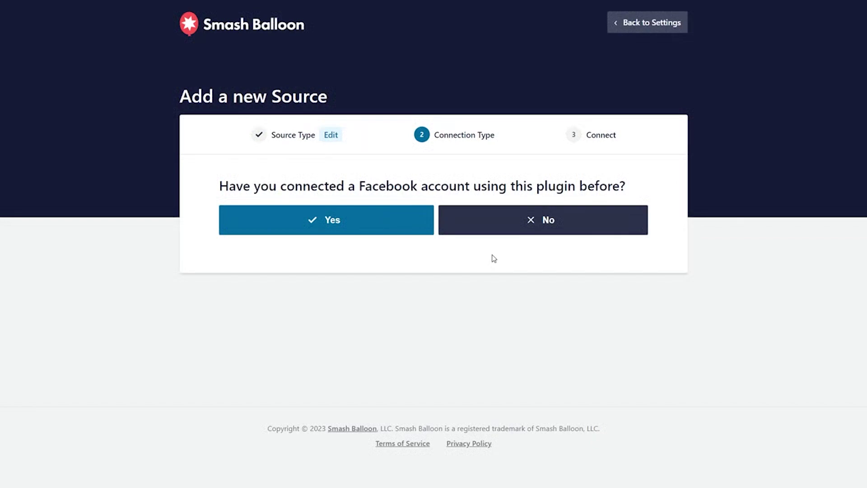
{"action": "left_click", "coordinate": [496, 225]}
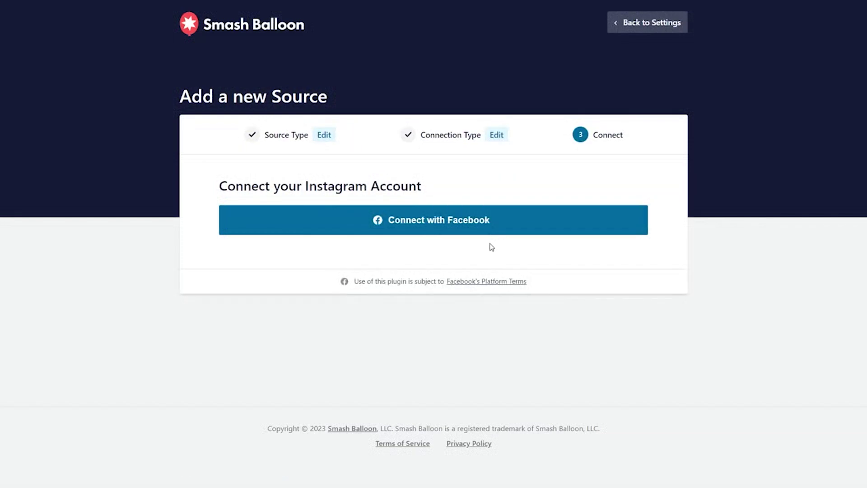
- Connect via Facebook, granting access to the second Instagram business account and the fourth page
{"action": "left_click", "coordinate": [441, 226]}
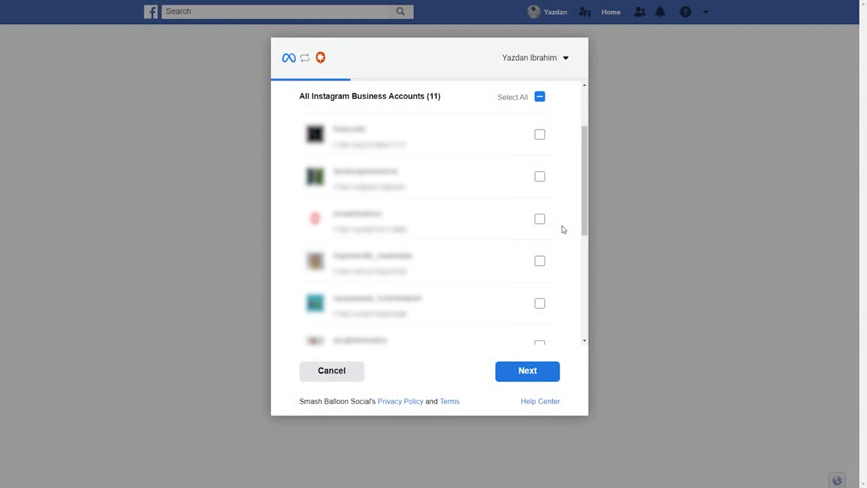
{"action": "left_click", "coordinate": [539, 178]}
{"action": "left_click", "coordinate": [532, 369]}
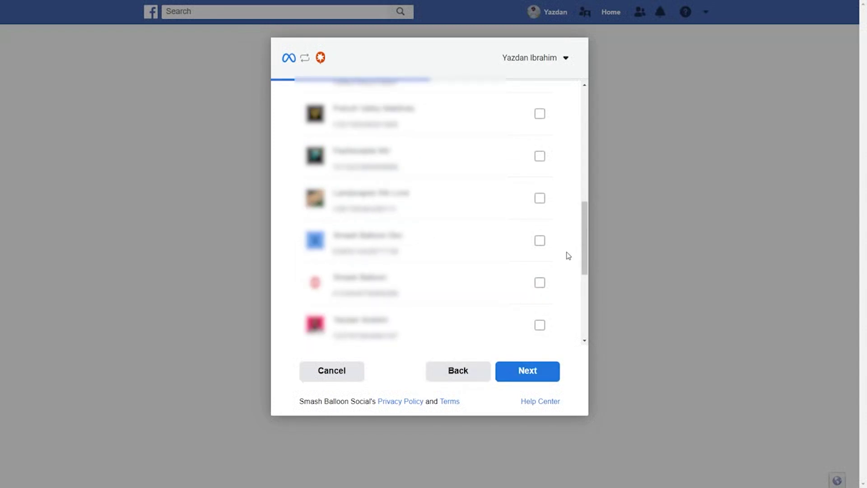
{"action": "left_click", "coordinate": [540, 239]}
{"action": "left_click", "coordinate": [530, 367]}
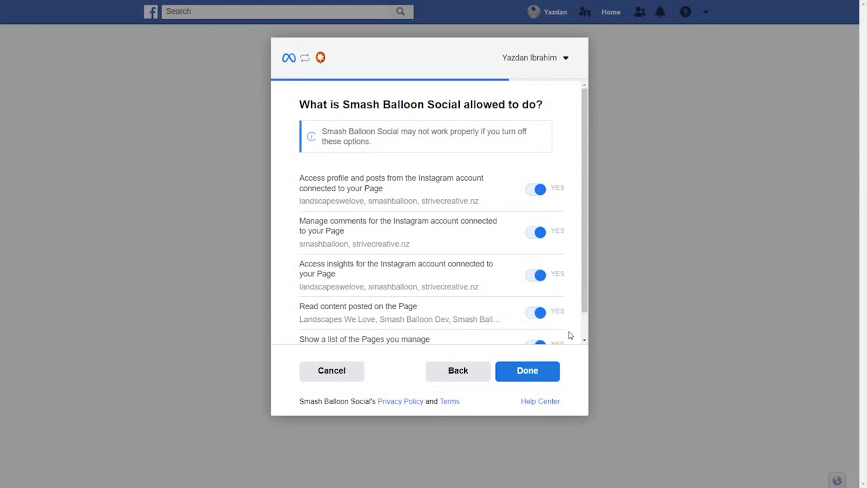
{"action": "left_click", "coordinate": [537, 371]}
{"action": "left_click", "coordinate": [438, 223]}
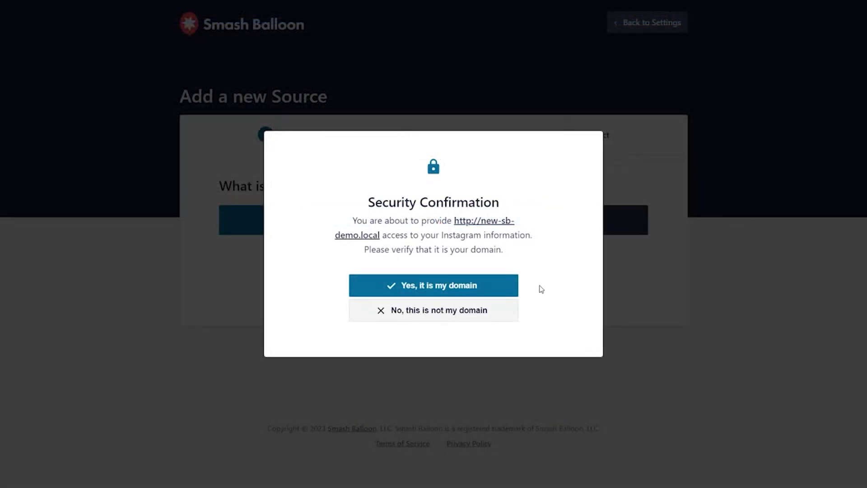
- Confirm the new-sb-demo.local domain and add the business account as the feed's source
{"action": "left_click", "coordinate": [493, 286]}
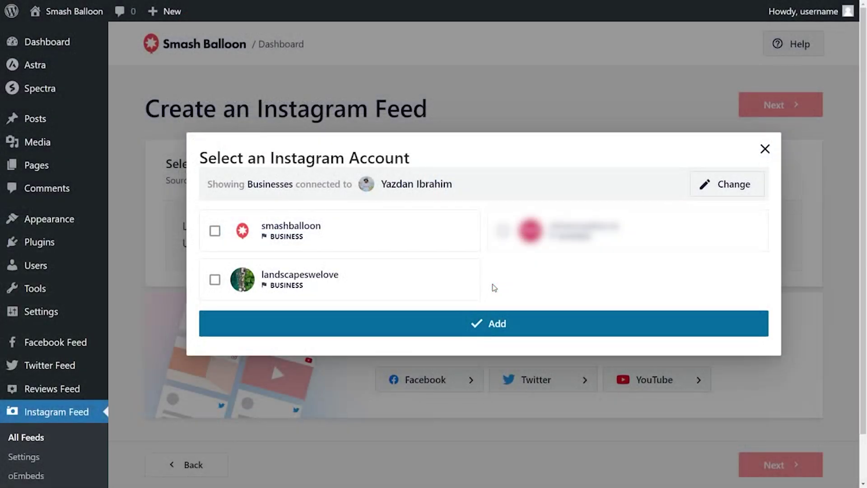
{"action": "left_click", "coordinate": [378, 281]}
{"action": "left_click", "coordinate": [500, 323]}
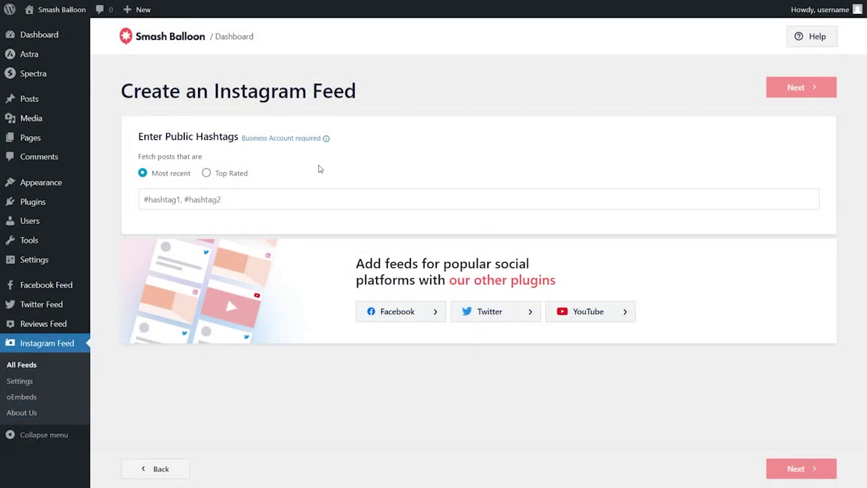
- Enter #maldives as the hashtag, fetching most recent posts
{"action": "left_click", "coordinate": [226, 198]}
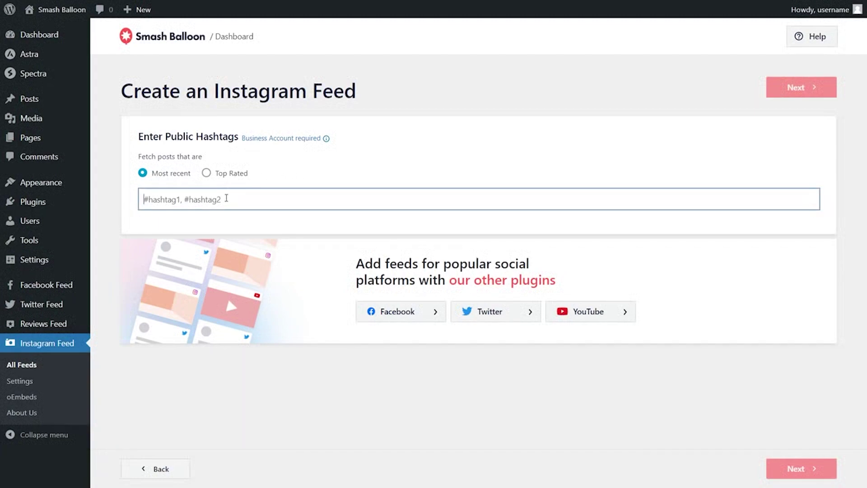
{"action": "type", "text": "#"}
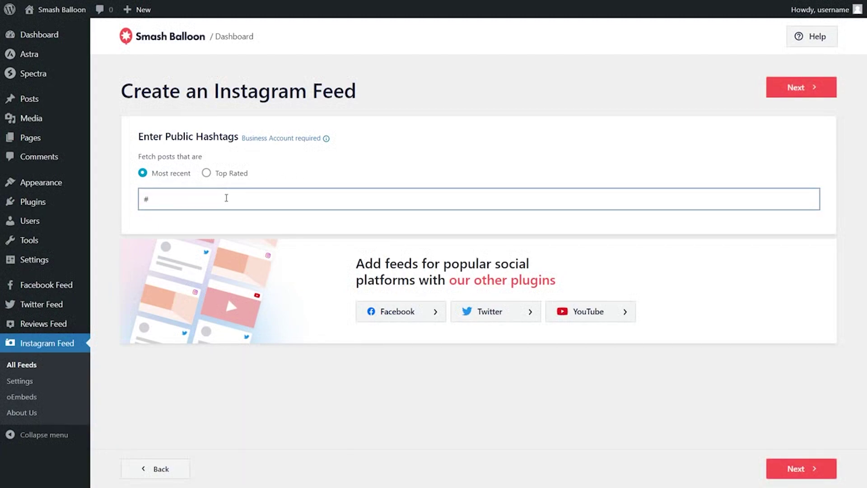
{"action": "type", "text": "maldives"}
{"action": "left_click", "coordinate": [775, 89]}
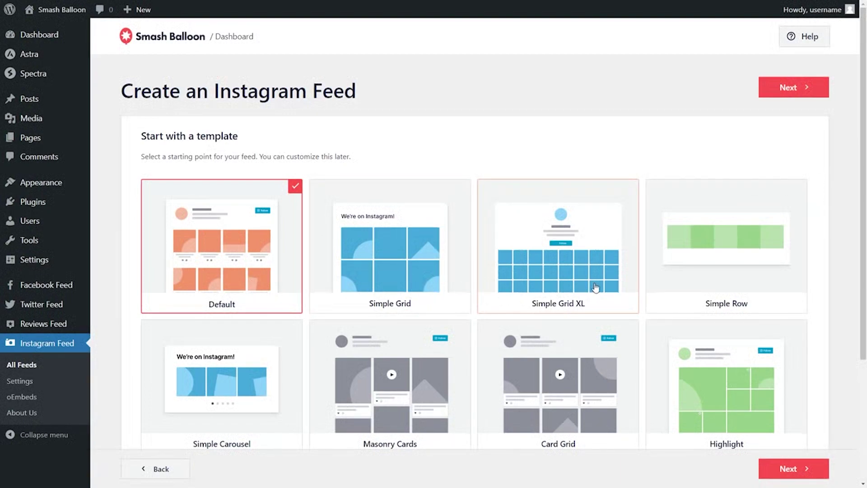
- Choose the Masonry Cards template and create the #maldives feed
{"action": "scroll", "coordinate": [806, 397], "scroll_direction": "down", "scroll_amount": 3}
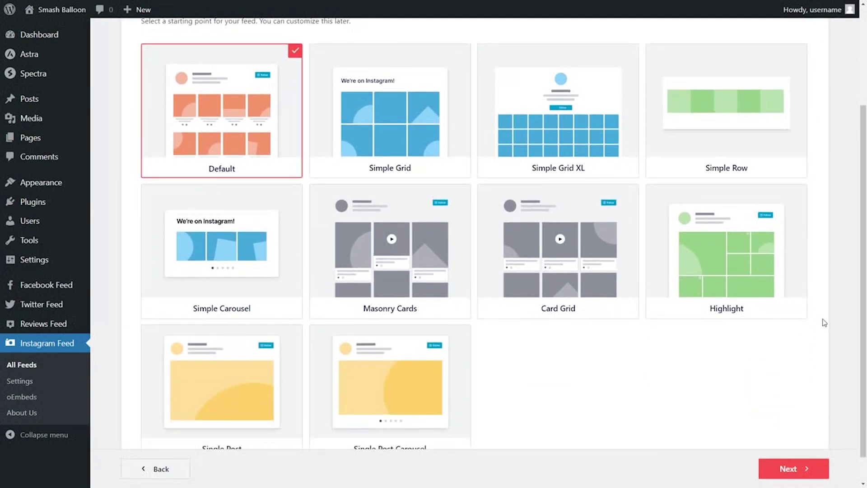
{"action": "left_click", "coordinate": [389, 263]}
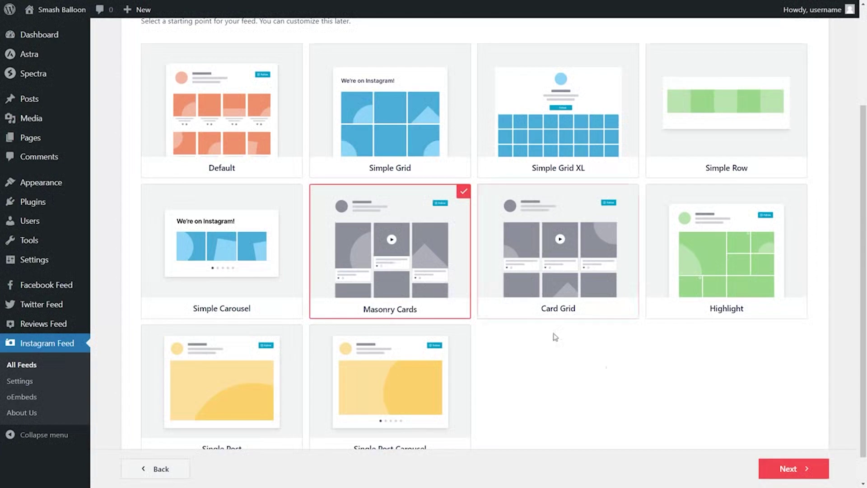
{"action": "left_click", "coordinate": [791, 470]}
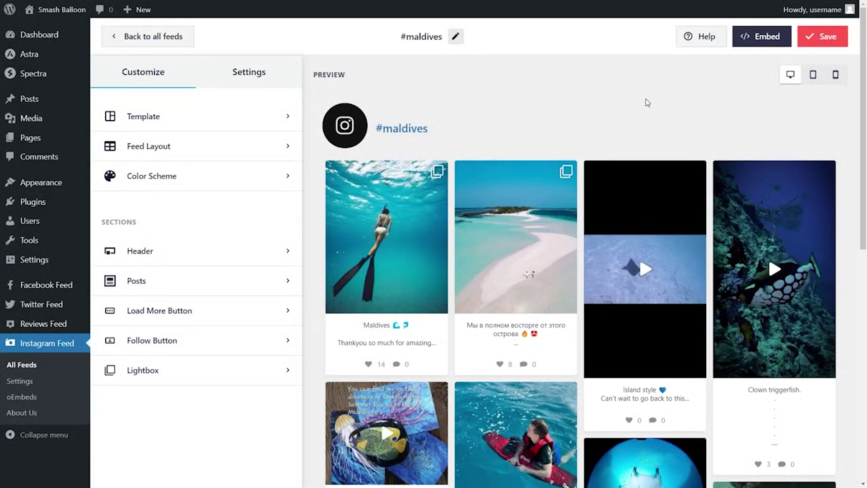
{"action": "scroll", "coordinate": [846, 141], "scroll_direction": "down", "scroll_amount": 7}
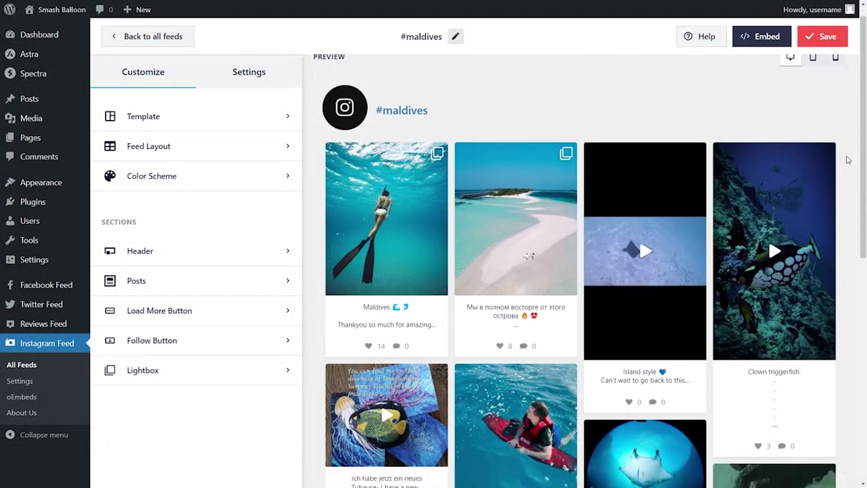
{"action": "scroll", "coordinate": [850, 202], "scroll_direction": "down", "scroll_amount": 3}
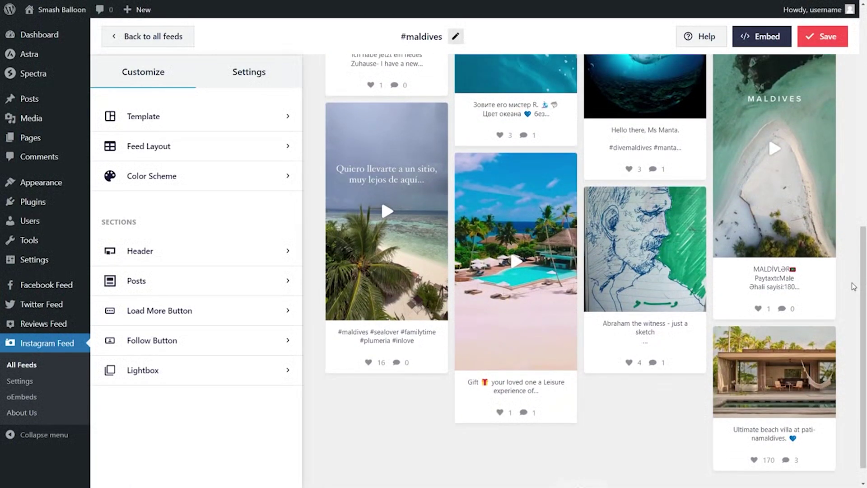
{"action": "scroll", "coordinate": [850, 275], "scroll_direction": "up", "scroll_amount": 5}
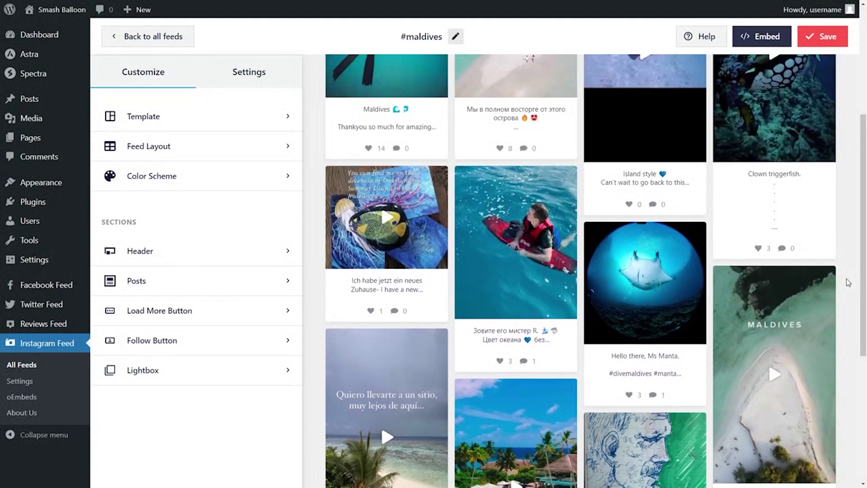
{"action": "scroll", "coordinate": [847, 282], "scroll_direction": "up", "scroll_amount": 5}
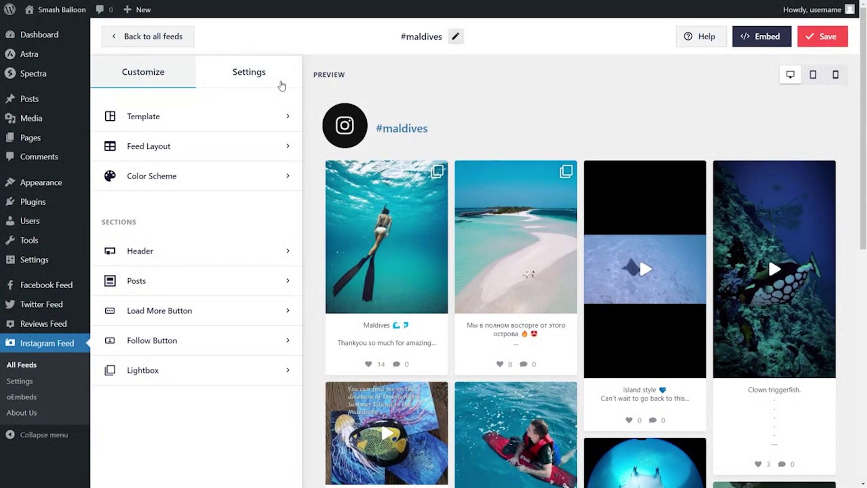
- In Filters and Moderation, uncheck Photos and Feed Videos so only Reels show, then save
{"action": "left_click", "coordinate": [280, 84]}
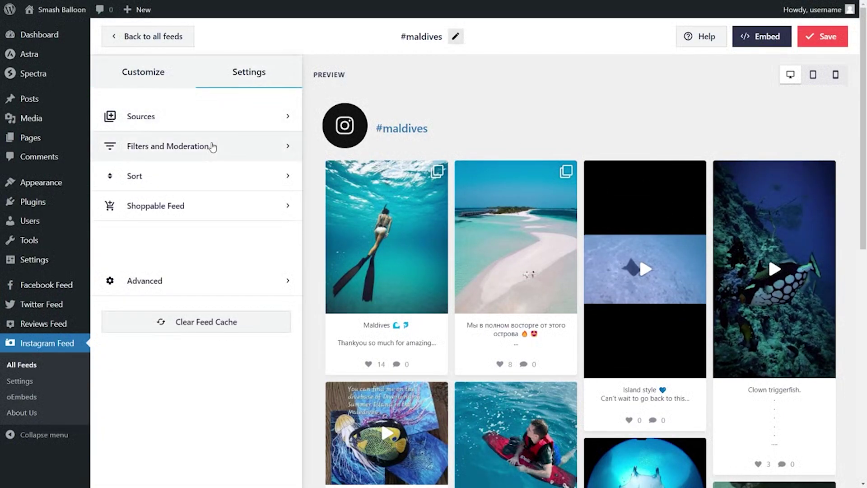
{"action": "left_click", "coordinate": [212, 146]}
{"action": "scroll", "coordinate": [217, 355], "scroll_direction": "down", "scroll_amount": 3}
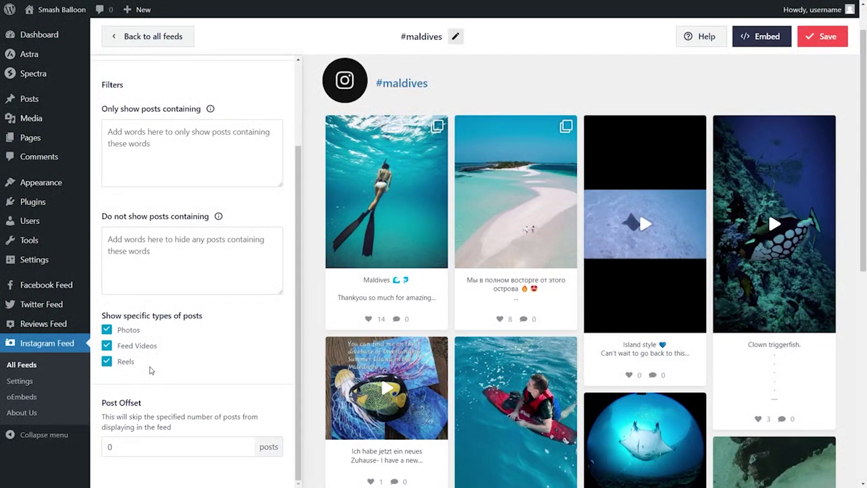
{"action": "left_click", "coordinate": [106, 330]}
{"action": "left_click", "coordinate": [107, 347]}
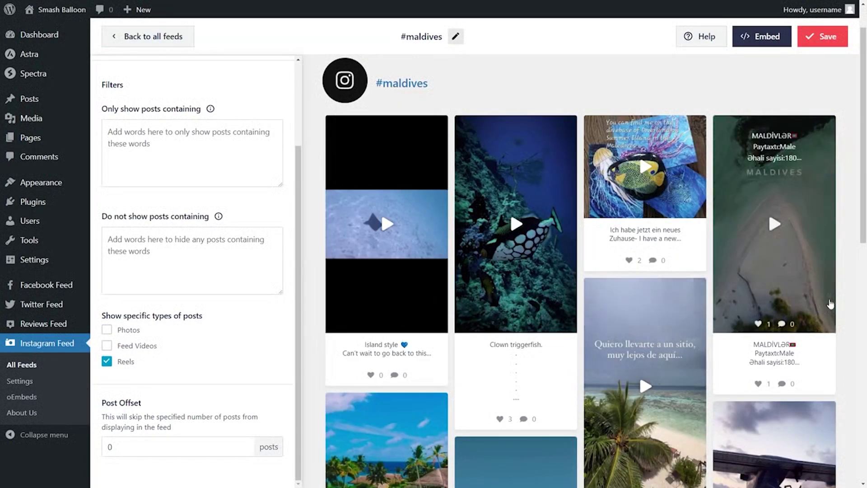
{"action": "scroll", "coordinate": [845, 316], "scroll_direction": "down", "scroll_amount": 4}
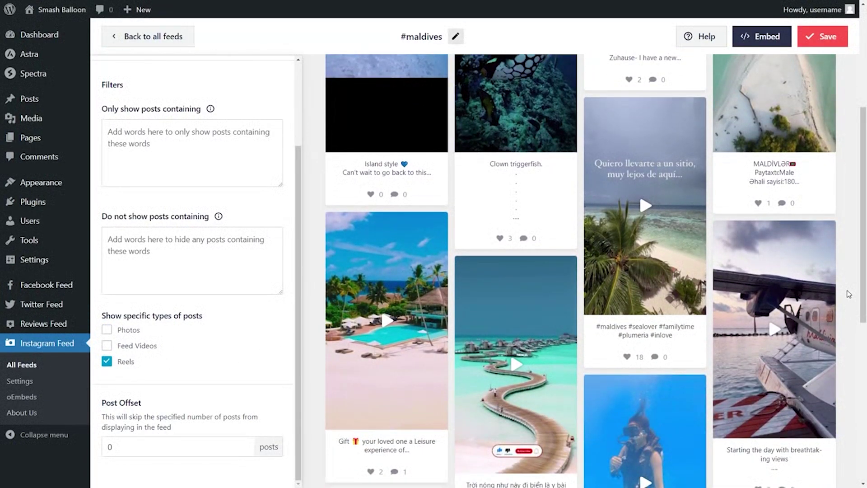
{"action": "left_click", "coordinate": [823, 39]}
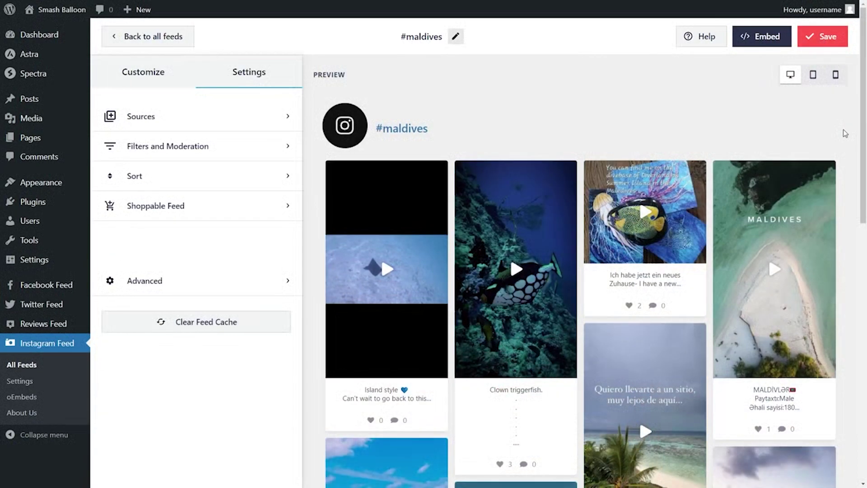
- Preview the Grid, Carousel and Highlight feed layouts, then return to Masonry
{"action": "left_click", "coordinate": [143, 73]}
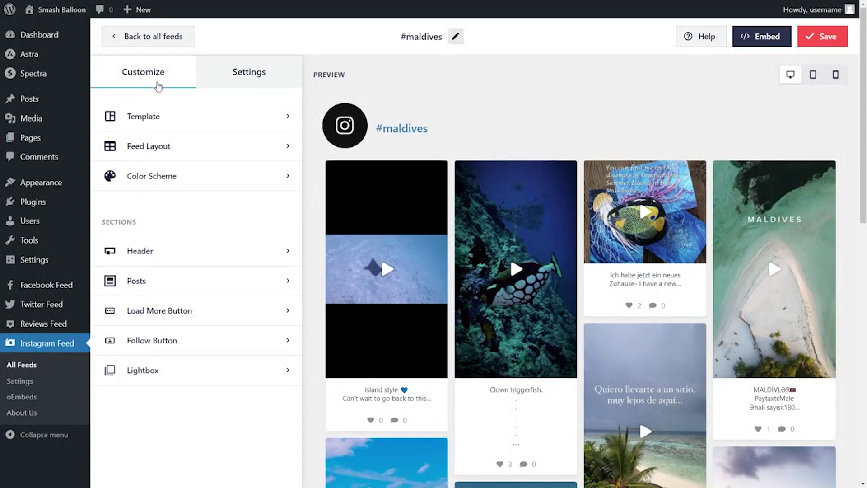
{"action": "left_click", "coordinate": [204, 147]}
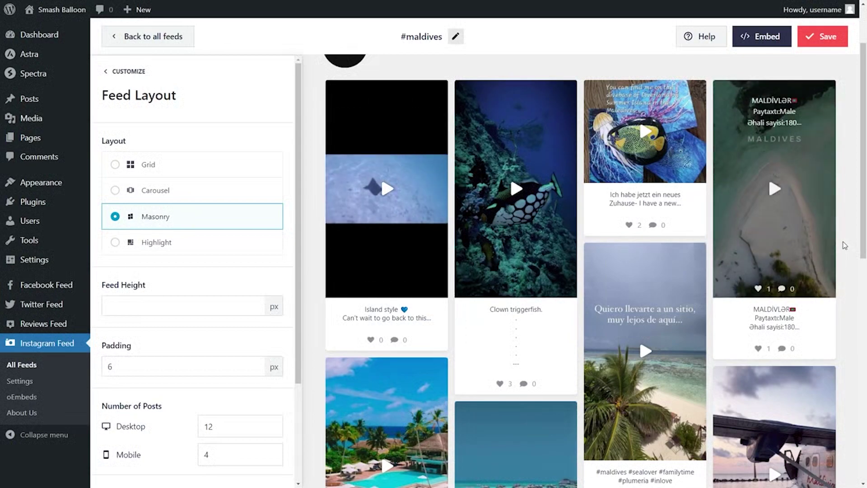
{"action": "scroll", "coordinate": [843, 291], "scroll_direction": "down", "scroll_amount": 3}
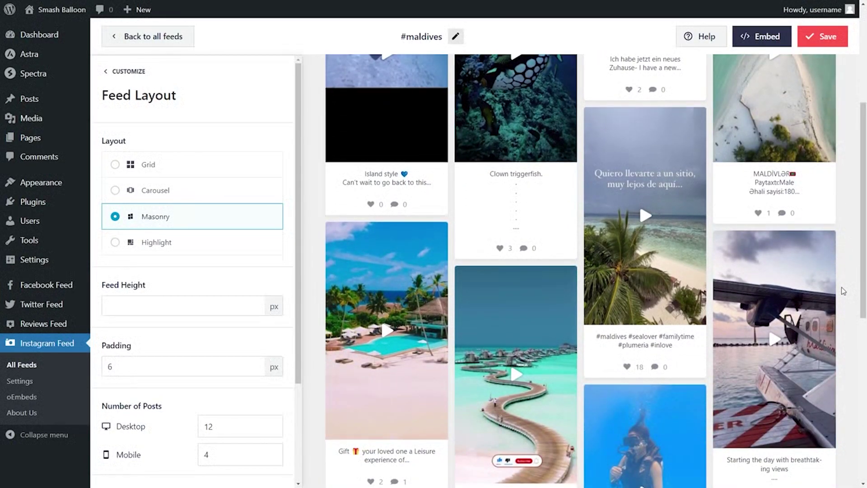
{"action": "left_click", "coordinate": [219, 164]}
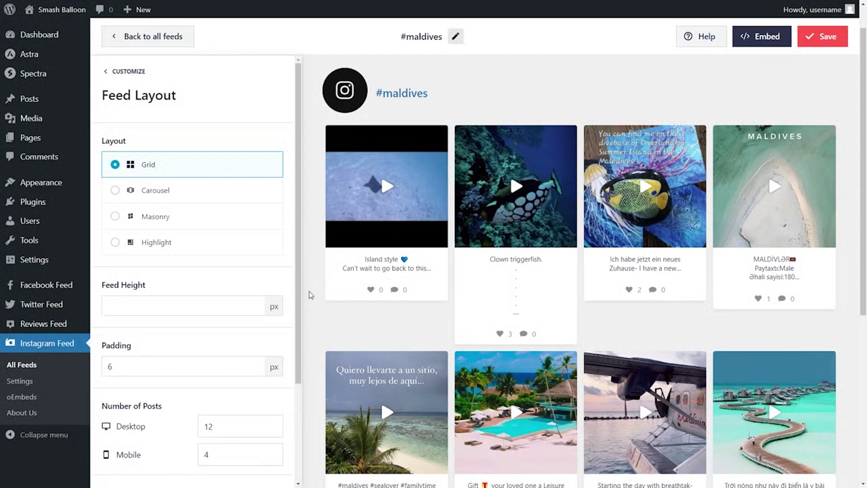
{"action": "left_click", "coordinate": [194, 193]}
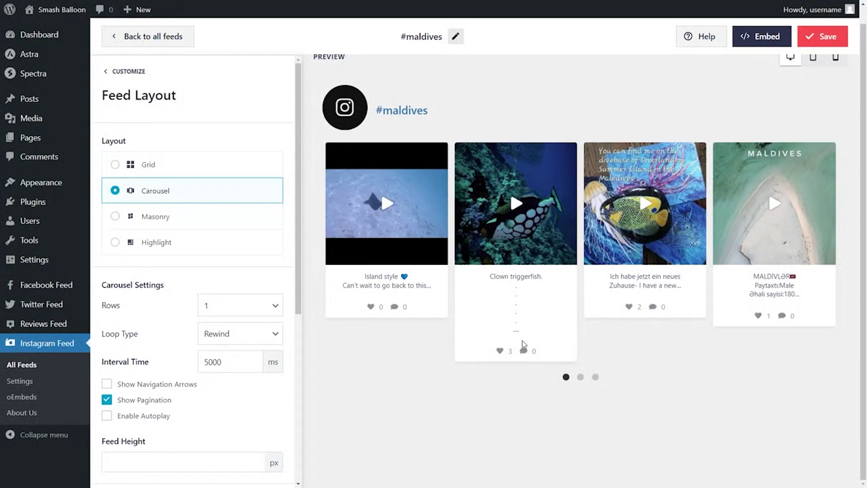
{"action": "left_click", "coordinate": [581, 377]}
{"action": "left_click", "coordinate": [595, 377]}
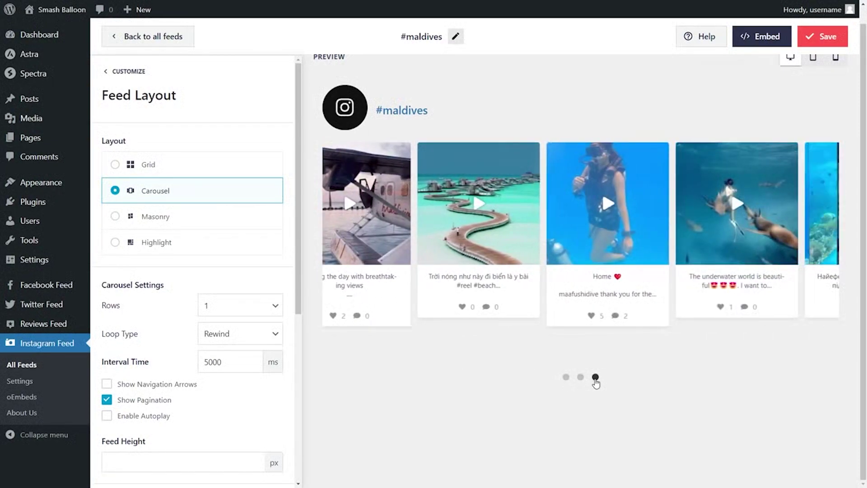
{"action": "left_click", "coordinate": [208, 244]}
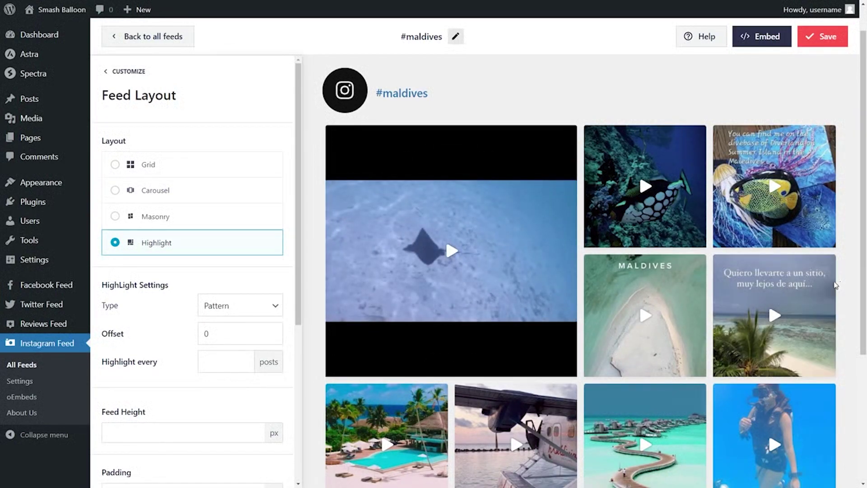
{"action": "left_click", "coordinate": [195, 222]}
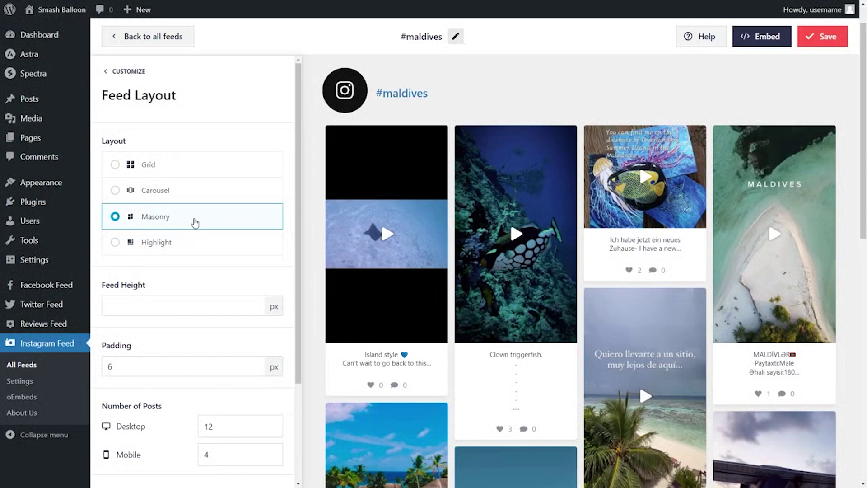
- Set the desktop number of posts to 12 and save the feed
{"action": "scroll", "coordinate": [226, 361], "scroll_direction": "down", "scroll_amount": 2}
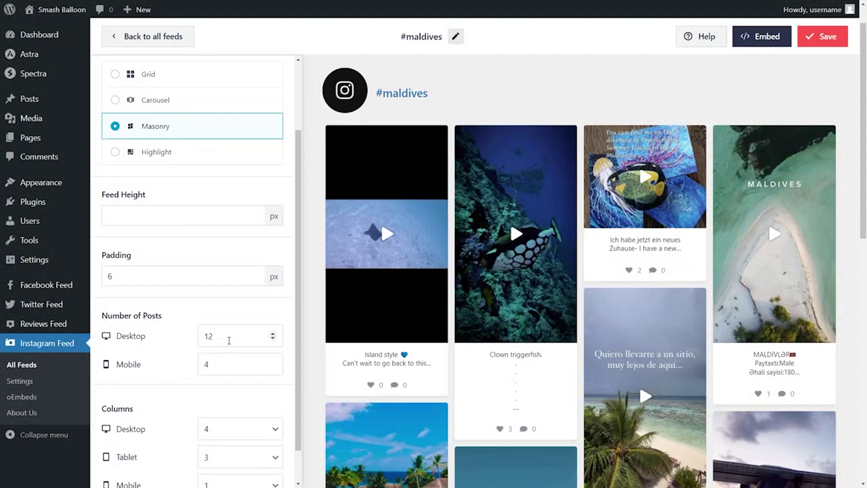
{"action": "double_click", "coordinate": [229, 337]}
{"action": "type", "text": "9"}
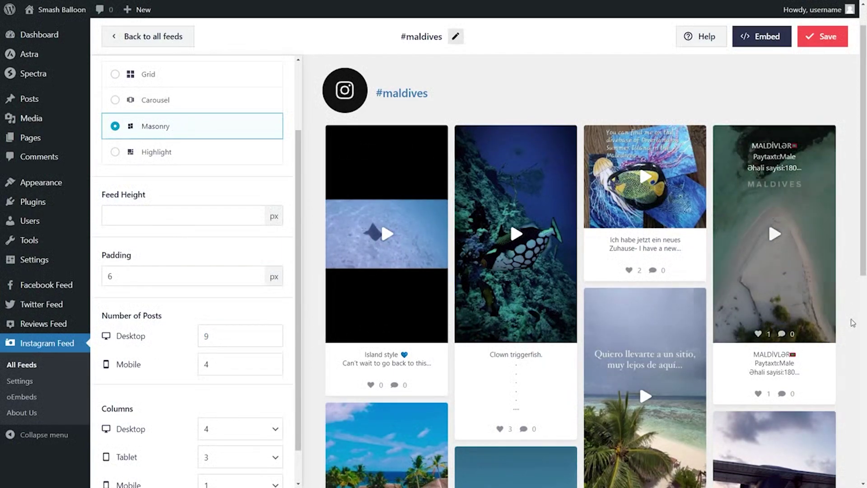
{"action": "double_click", "coordinate": [206, 336]}
{"action": "type", "text": "12"}
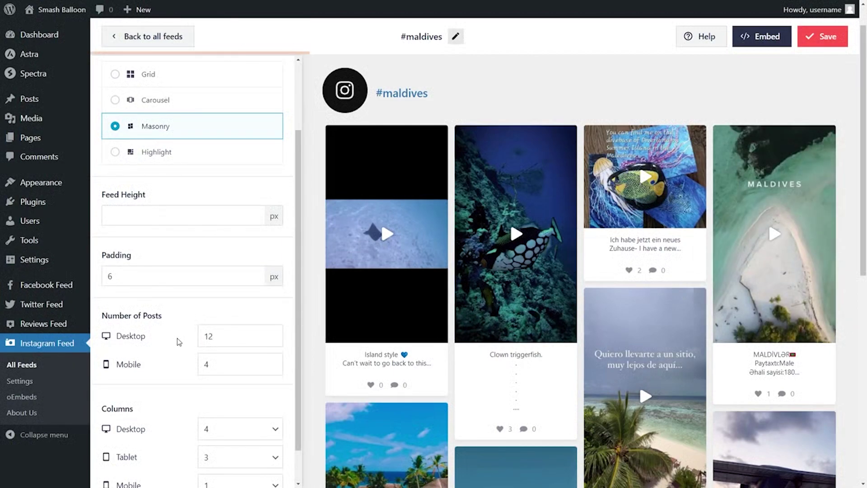
{"action": "scroll", "coordinate": [163, 364], "scroll_direction": "down", "scroll_amount": 1}
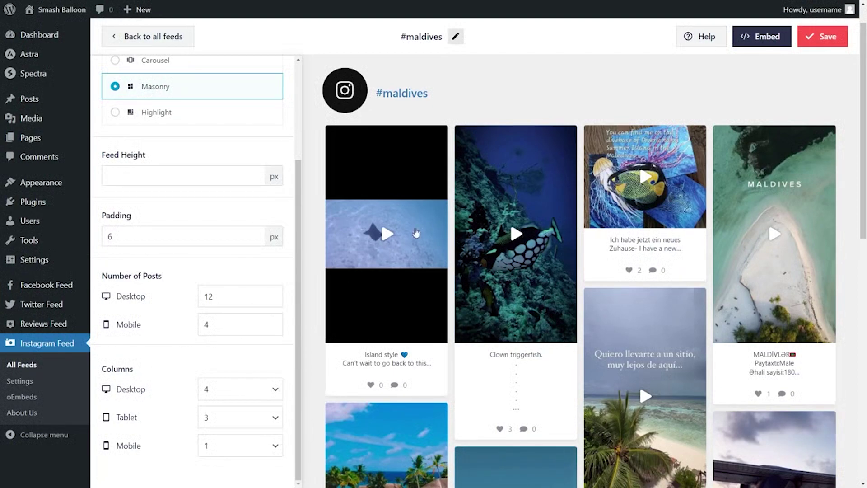
{"action": "left_click", "coordinate": [811, 39]}
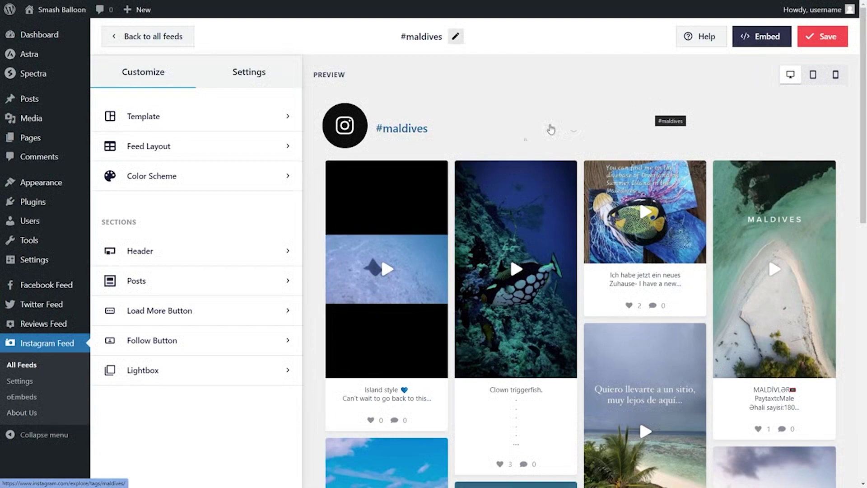
{"action": "left_click", "coordinate": [222, 177]}
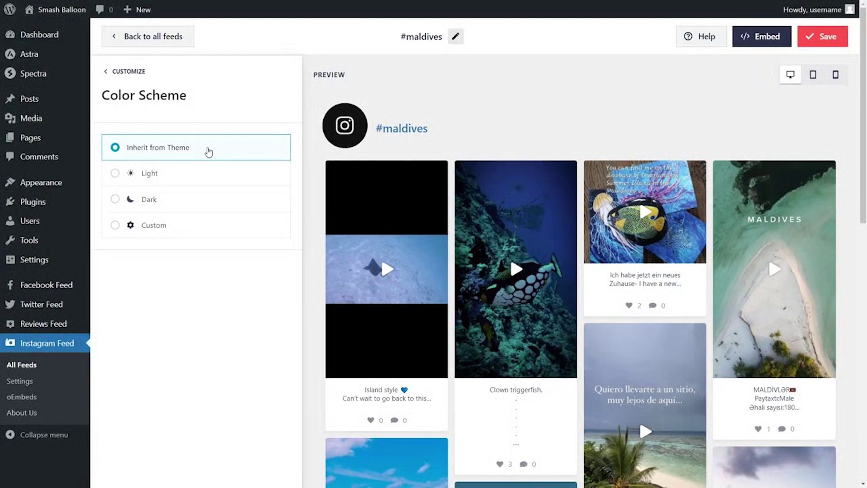
{"action": "left_click", "coordinate": [194, 174]}
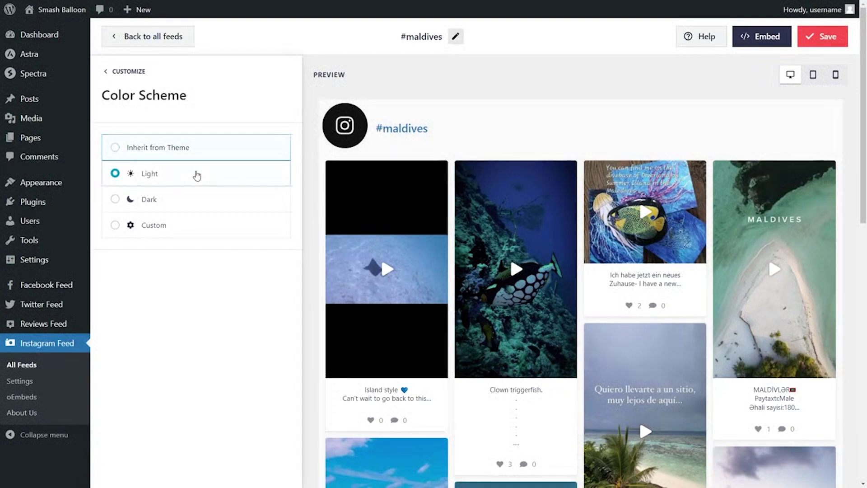
{"action": "left_click", "coordinate": [192, 199]}
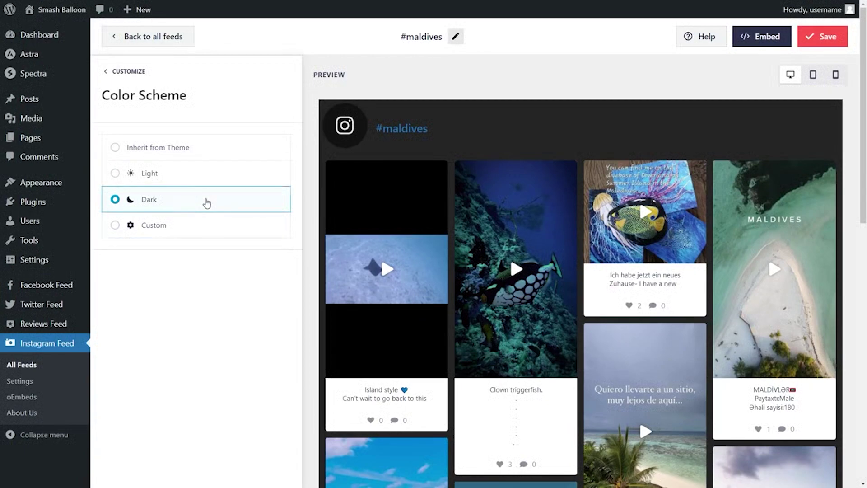
{"action": "left_click", "coordinate": [204, 232]}
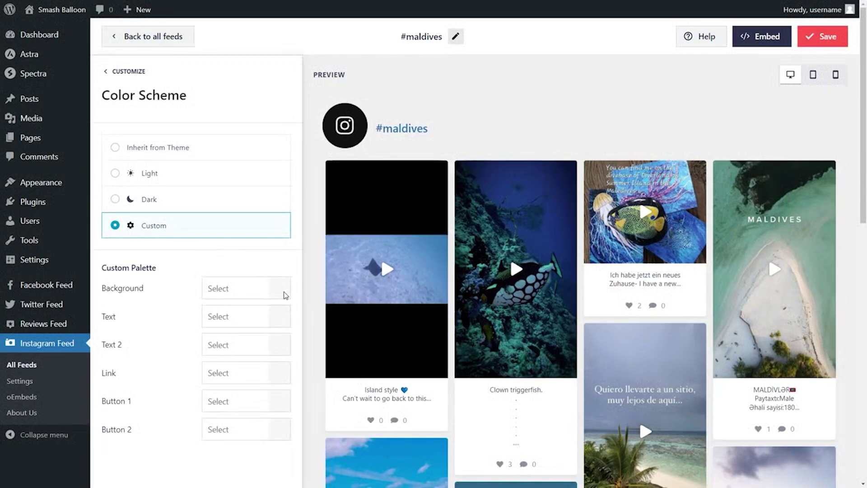
{"action": "left_click", "coordinate": [283, 294]}
{"action": "left_click", "coordinate": [197, 447]}
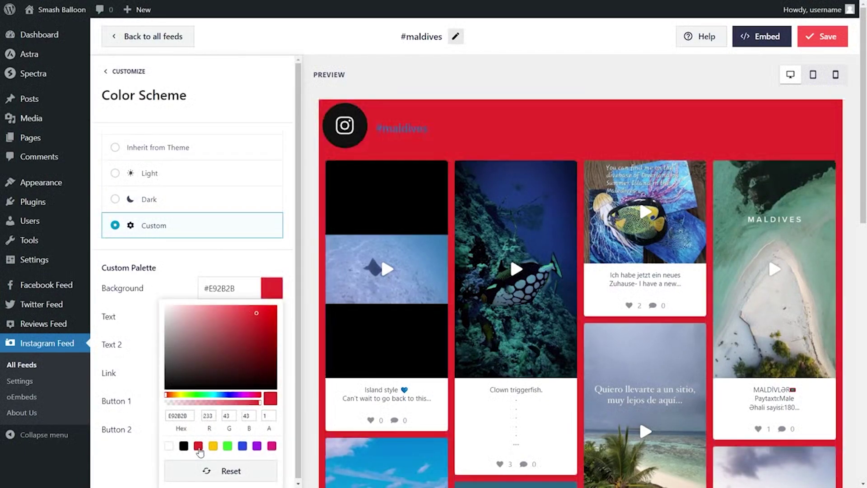
{"action": "left_click", "coordinate": [214, 448]}
{"action": "left_click", "coordinate": [228, 447]}
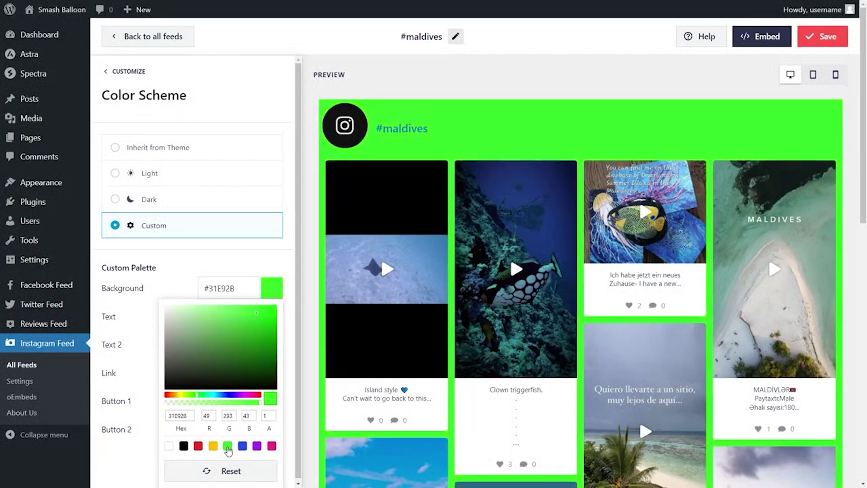
{"action": "left_click", "coordinate": [175, 154]}
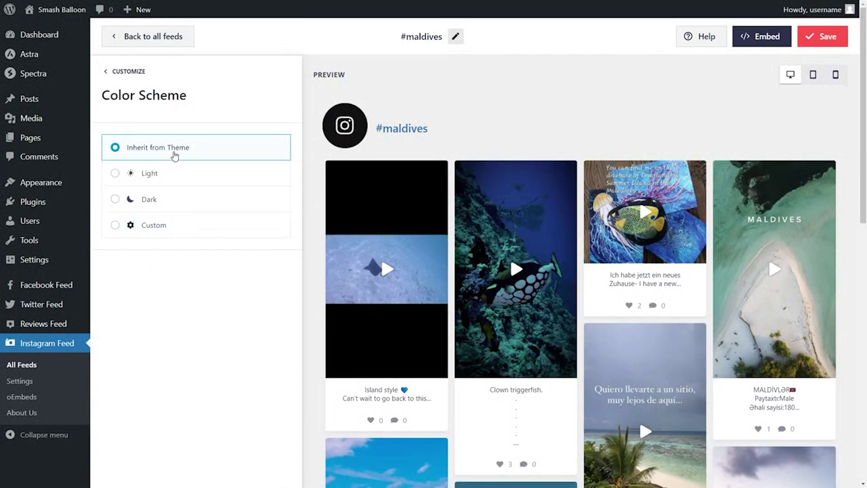
{"action": "left_click", "coordinate": [822, 36]}
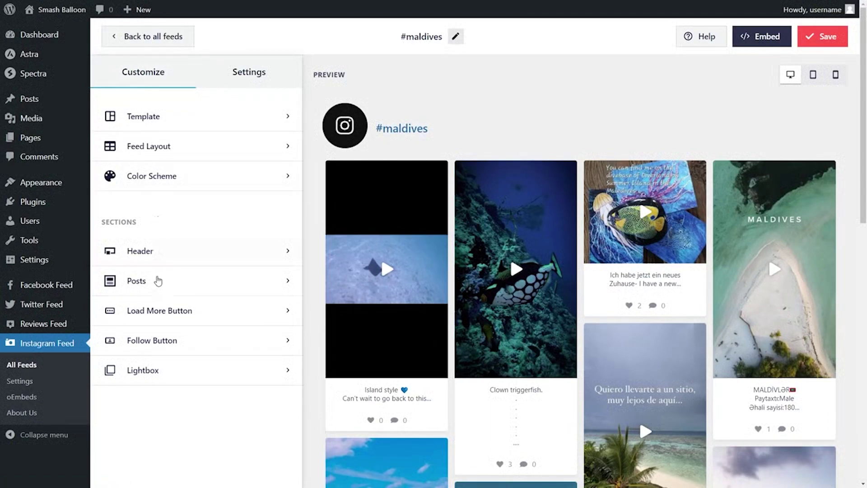
- Try the Regular post style, then keep the Boxed post style
{"action": "left_click", "coordinate": [163, 288]}
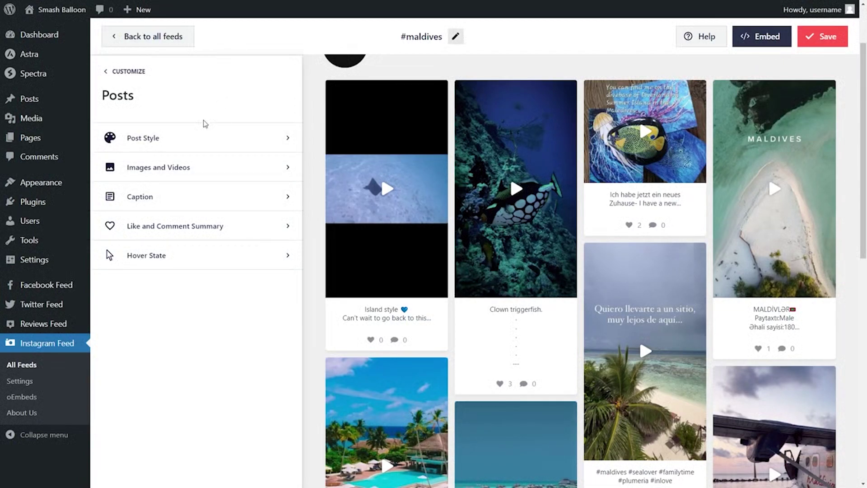
{"action": "left_click", "coordinate": [232, 137]}
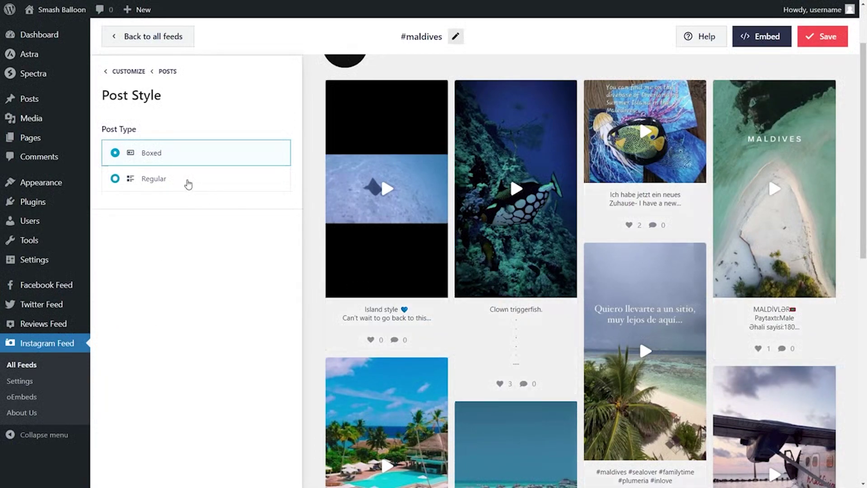
{"action": "left_click", "coordinate": [188, 183]}
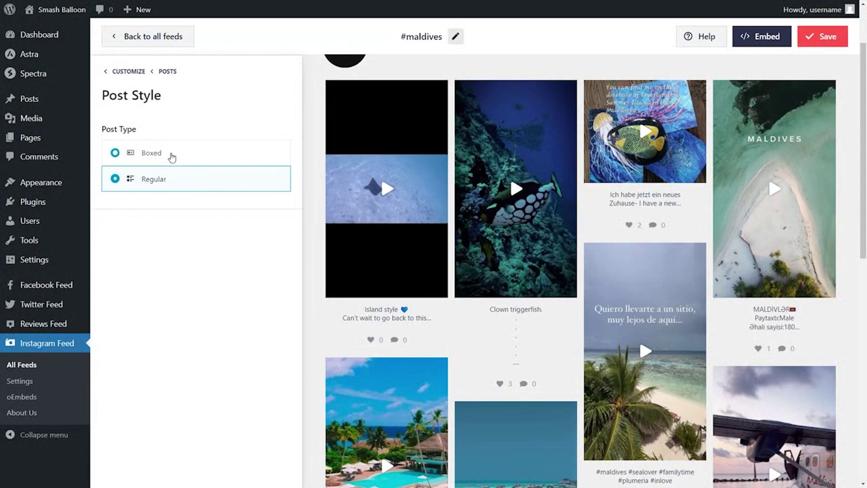
{"action": "left_click", "coordinate": [170, 155]}
- Switch off captions in the posts' Caption settings
{"action": "left_click", "coordinate": [167, 71]}
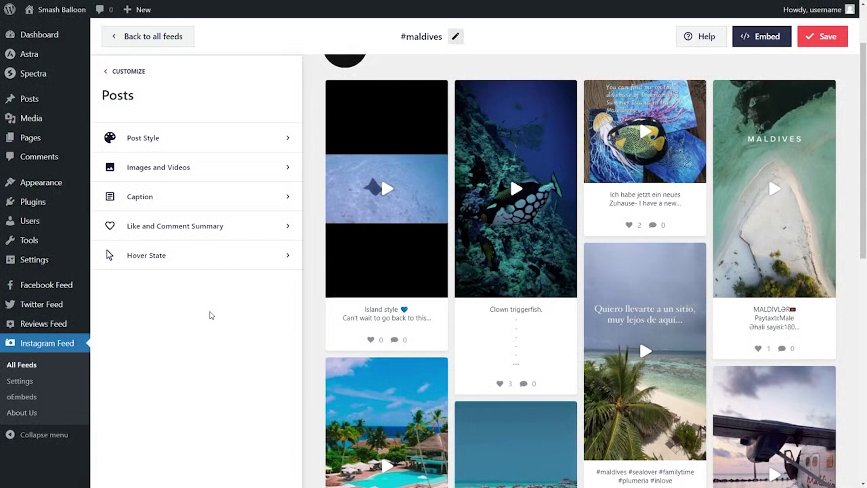
{"action": "left_click", "coordinate": [170, 198]}
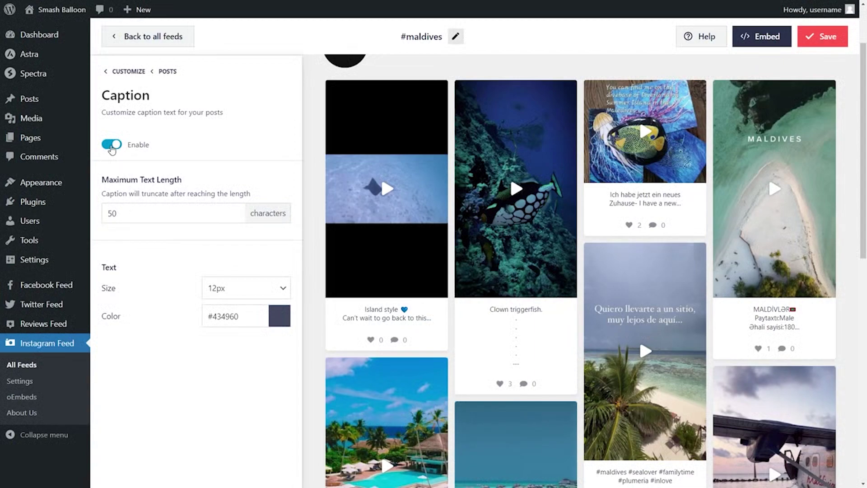
{"action": "left_click", "coordinate": [112, 145]}
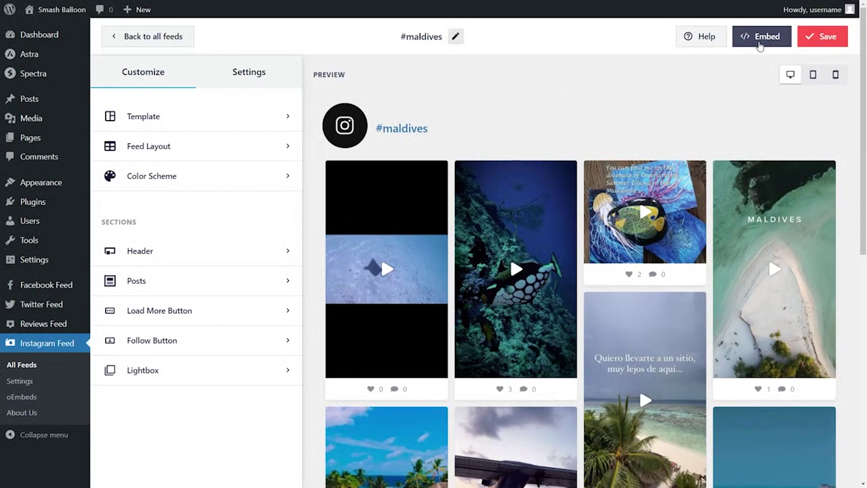
- Save the grid feed, copy its shortcode, and send it to the 'Find us on Instagram' page
{"action": "left_click", "coordinate": [760, 45]}
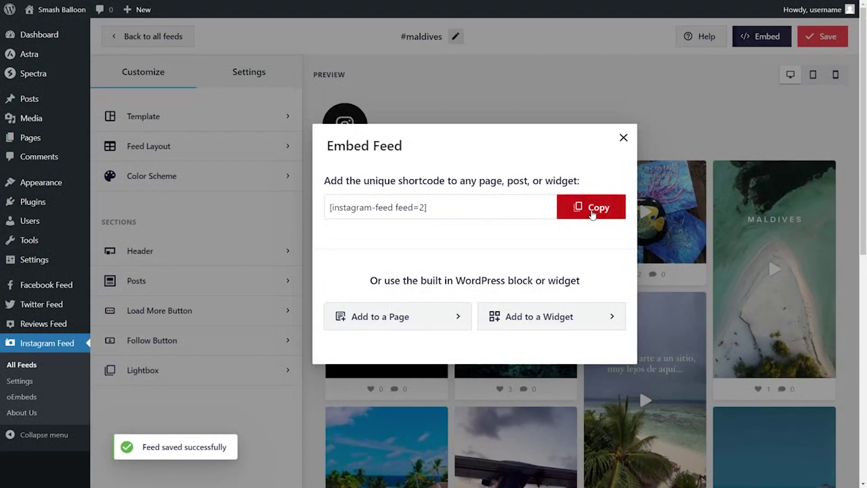
{"action": "left_click", "coordinate": [590, 209]}
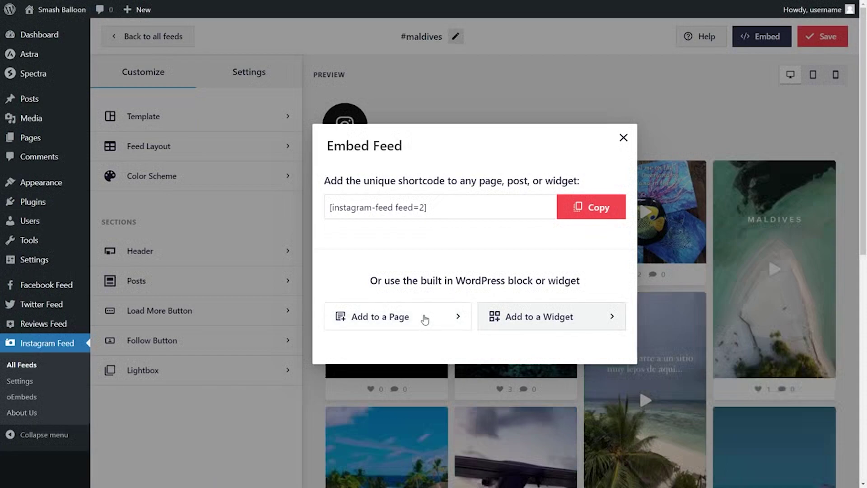
{"action": "left_click", "coordinate": [424, 319]}
{"action": "left_click", "coordinate": [423, 236]}
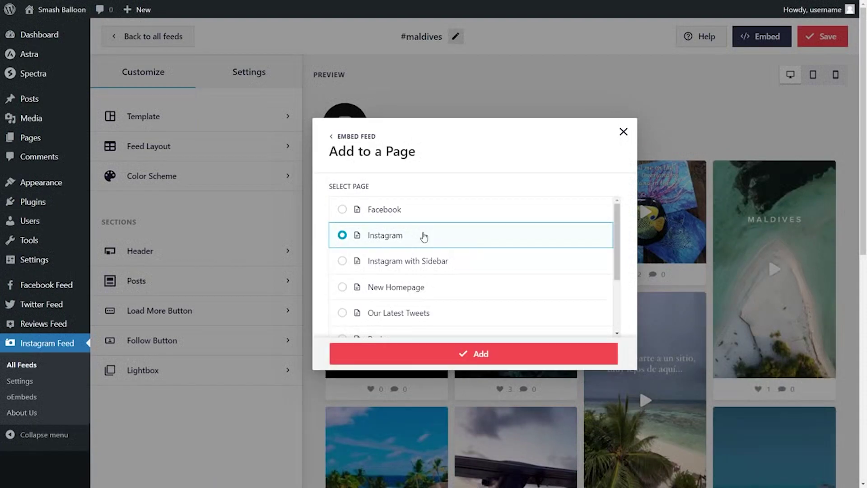
{"action": "left_click", "coordinate": [473, 354]}
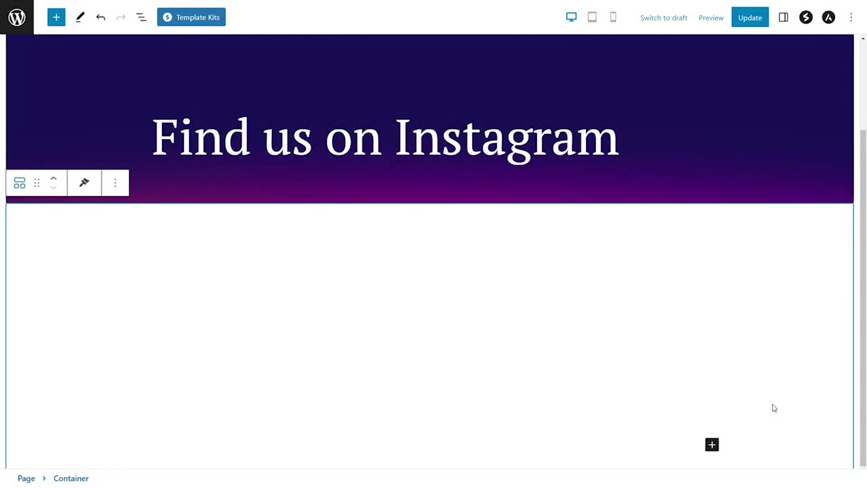
- Paste the feed shortcode under the heading and add an Instagram Feed block
{"action": "left_click", "coordinate": [712, 445]}
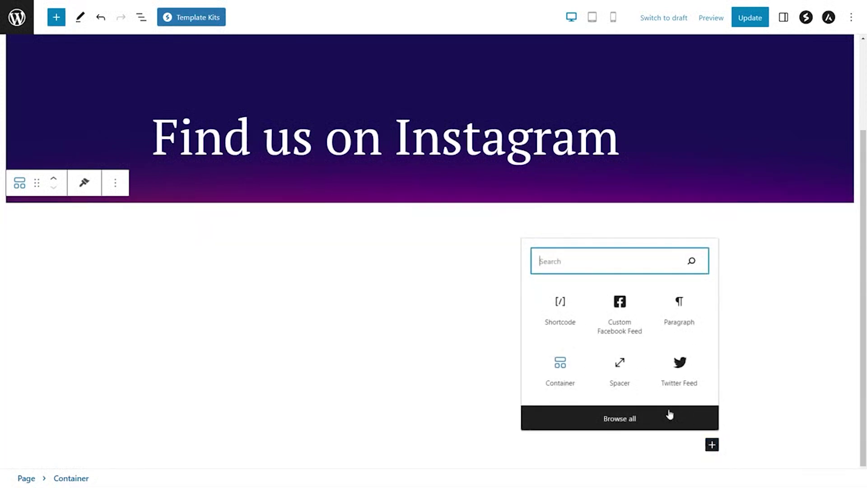
{"action": "left_click", "coordinate": [559, 312]}
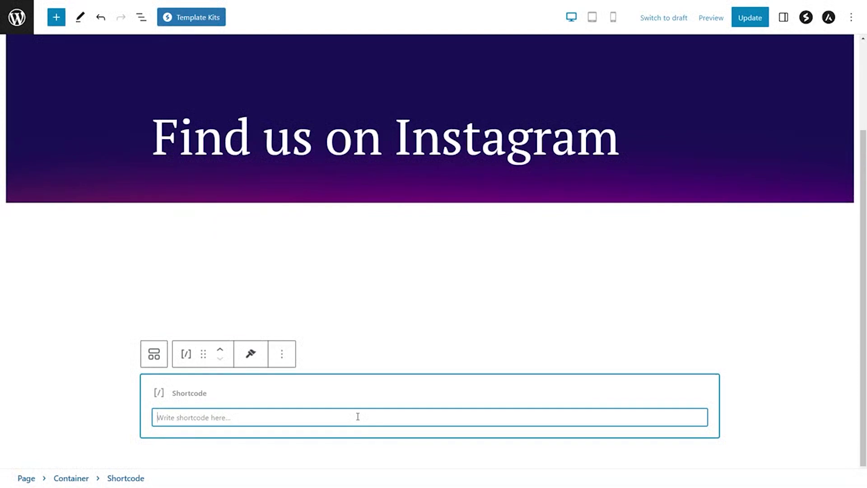
{"action": "key", "text": "ctrl+v"}
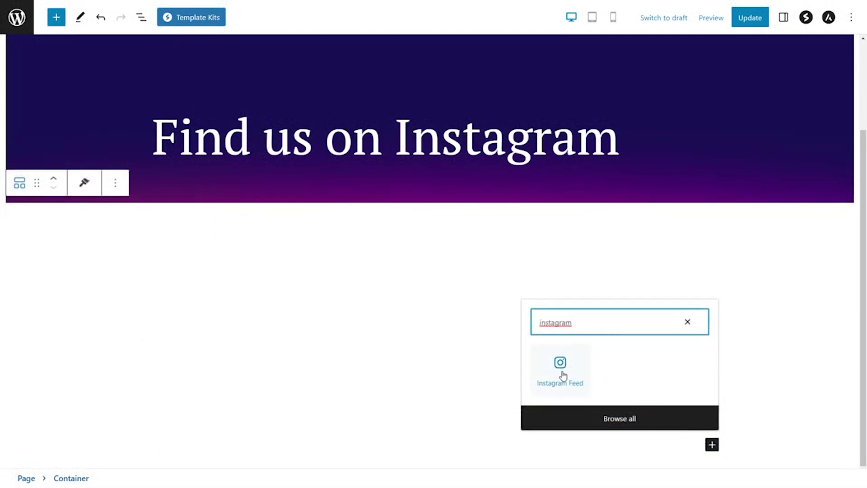
{"action": "left_click", "coordinate": [563, 376]}
- Check the #maldives grid in the editor and update the page
{"action": "scroll", "coordinate": [767, 352], "scroll_direction": "down", "scroll_amount": 4}
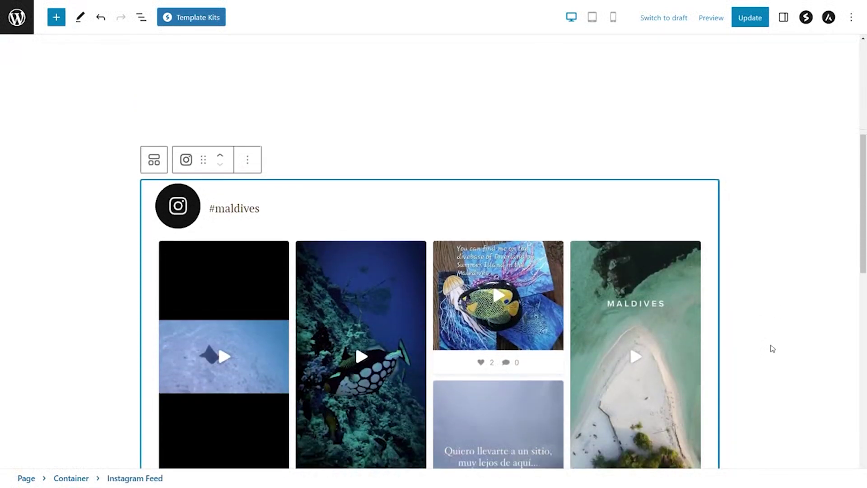
{"action": "scroll", "coordinate": [773, 349], "scroll_direction": "down", "scroll_amount": 2}
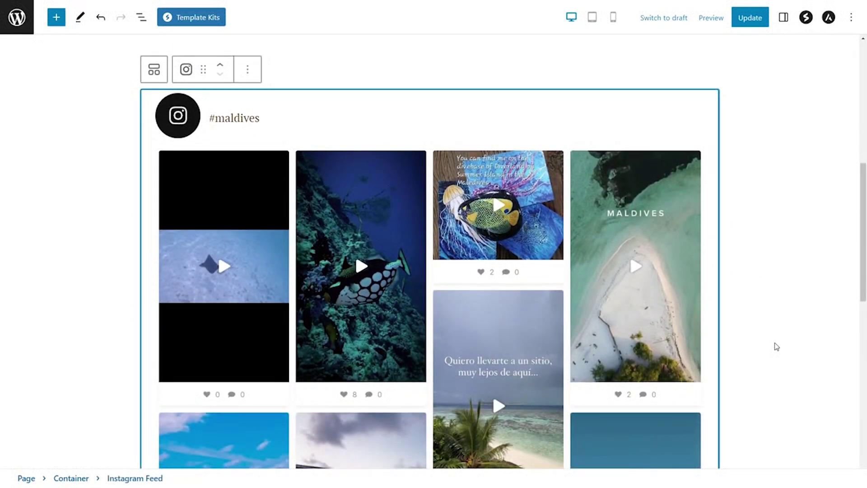
{"action": "scroll", "coordinate": [775, 346], "scroll_direction": "down", "scroll_amount": 1}
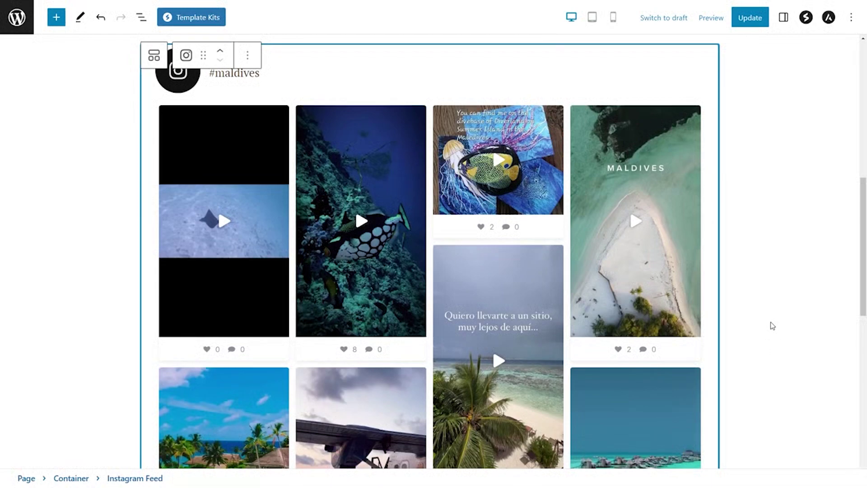
{"action": "left_click", "coordinate": [750, 23]}
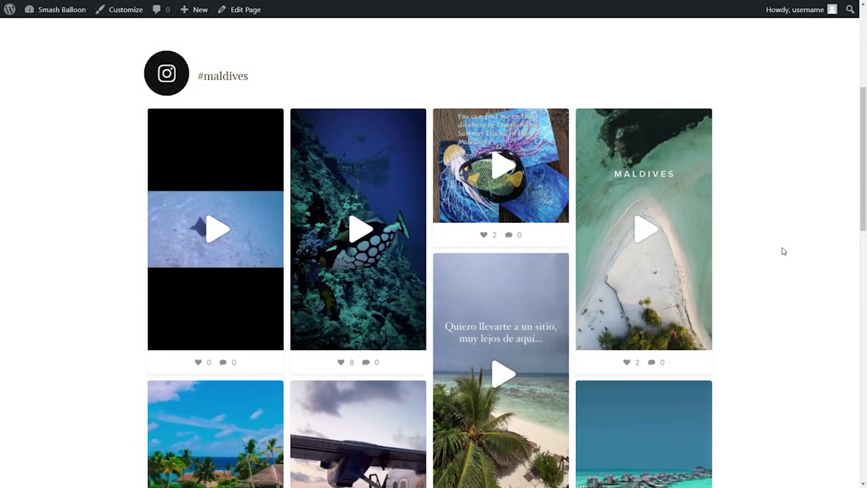
- Scroll the live #maldives grid and preview the shark video post in its lightbox
{"action": "scroll", "coordinate": [781, 275], "scroll_direction": "down", "scroll_amount": 5}
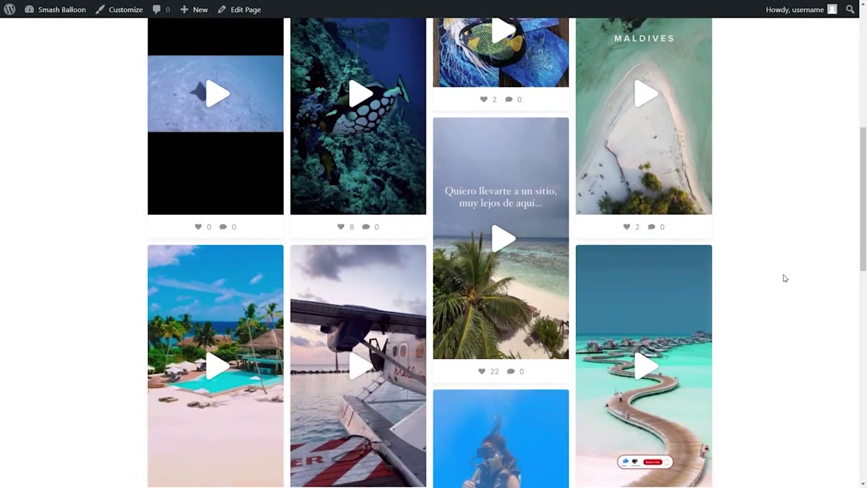
{"action": "scroll", "coordinate": [785, 286], "scroll_direction": "down", "scroll_amount": 1}
{"action": "scroll", "coordinate": [785, 288], "scroll_direction": "down", "scroll_amount": 4}
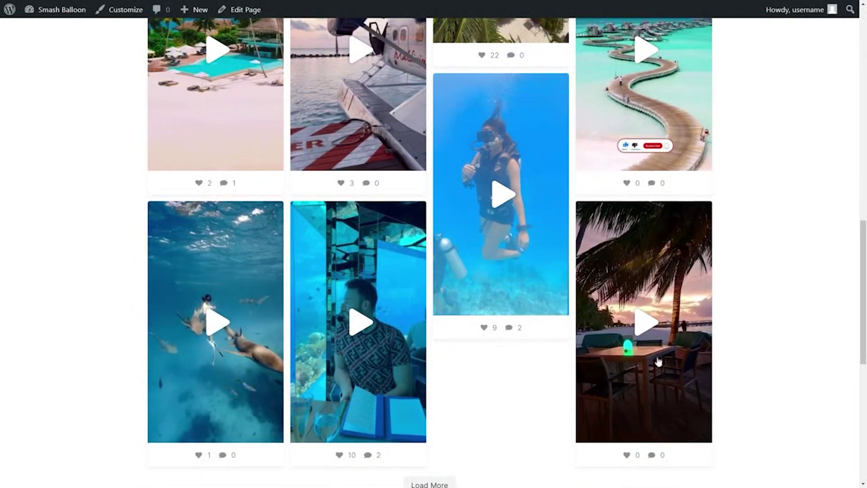
{"action": "left_click", "coordinate": [216, 322]}
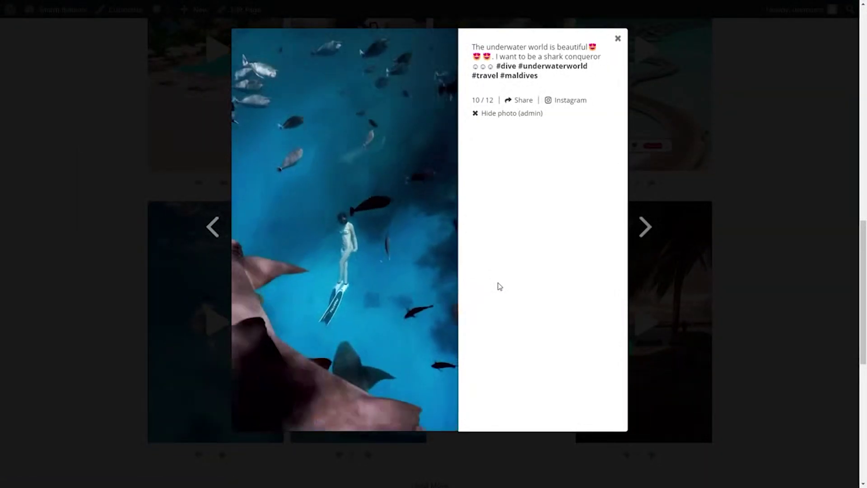
{"action": "left_click", "coordinate": [617, 39]}
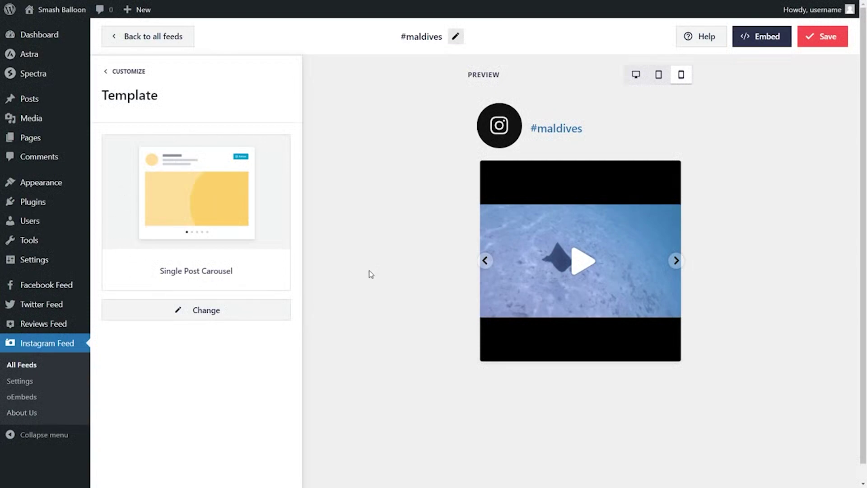
- Save the carousel feed, copy its shortcode, and go to add it to a widget
{"action": "left_click", "coordinate": [758, 39]}
{"action": "left_click", "coordinate": [594, 209]}
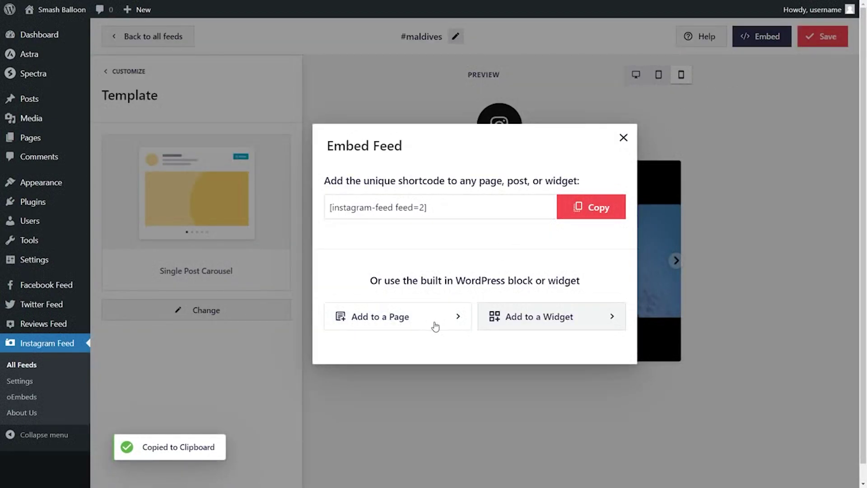
{"action": "left_click", "coordinate": [569, 325]}
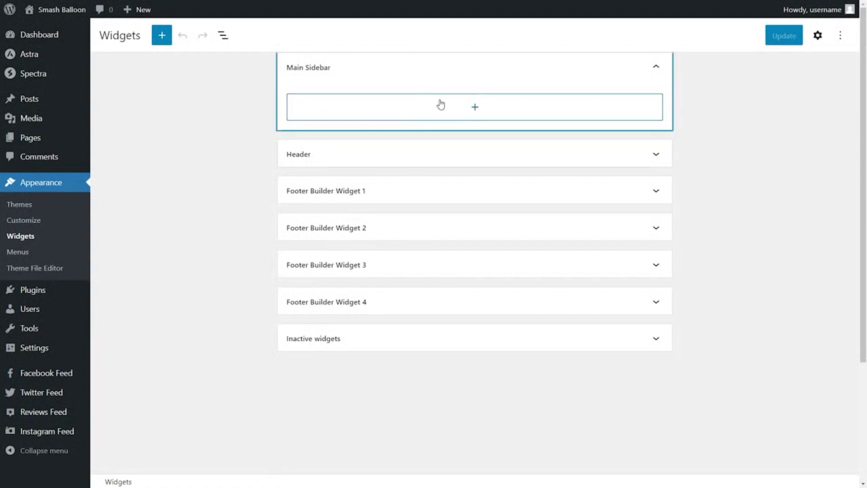
- Add the Instagram Feed block to Main Sidebar after a trial shortcode paste, then update
{"action": "left_click", "coordinate": [479, 110]}
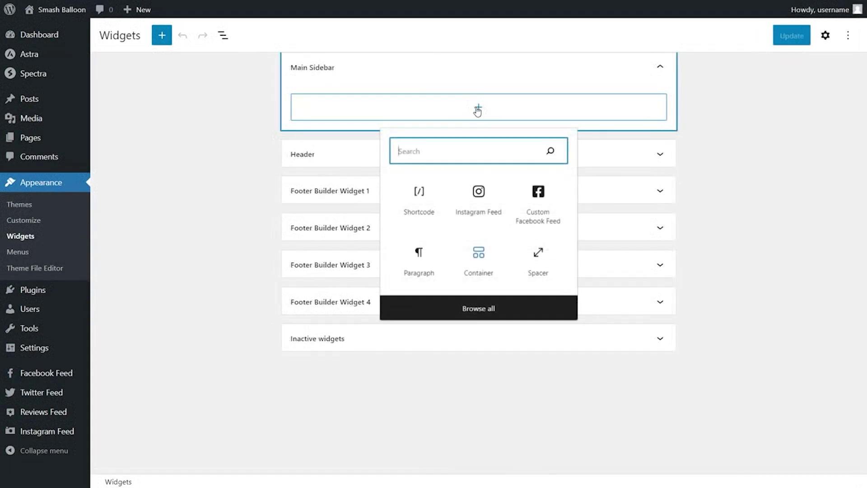
{"action": "left_click", "coordinate": [417, 198]}
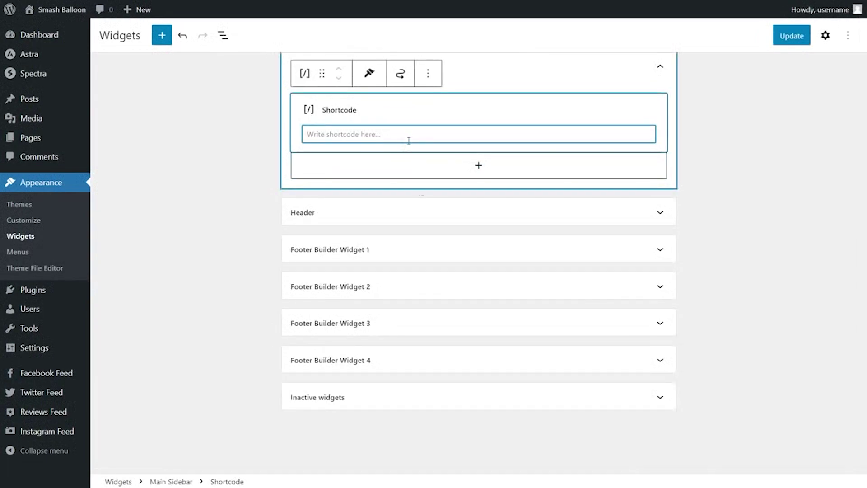
{"action": "key", "text": "ctrl+v"}
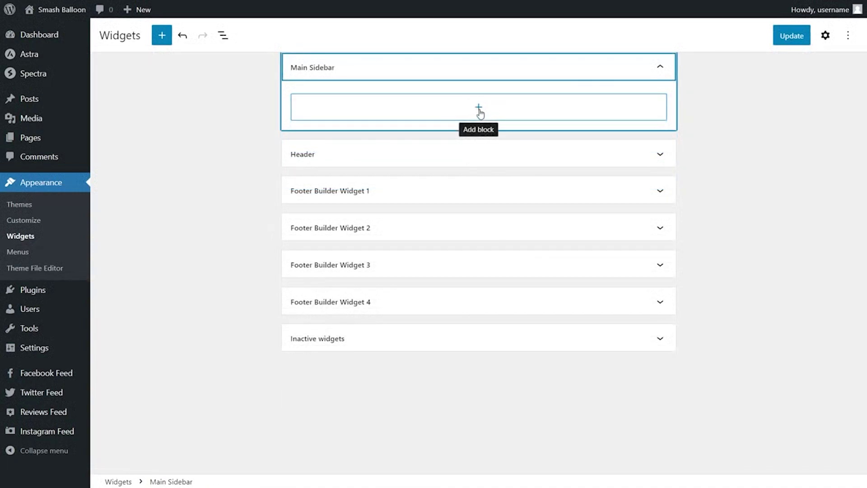
{"action": "left_click", "coordinate": [479, 110]}
{"action": "left_click", "coordinate": [484, 198]}
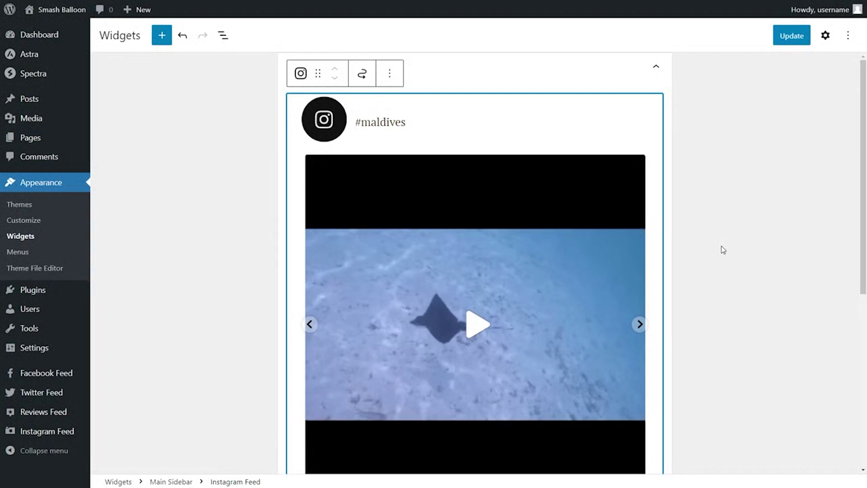
{"action": "left_click", "coordinate": [791, 37]}
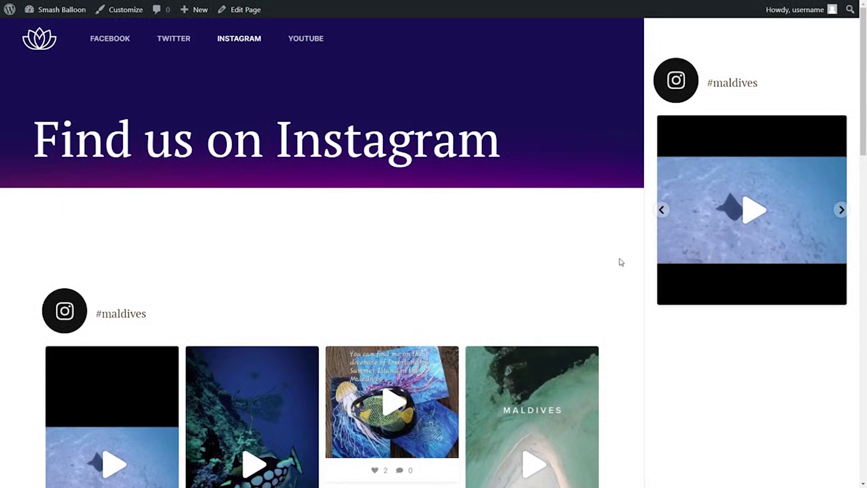
- Scroll the live page's #maldives grid and advance the sidebar carousel three posts
{"action": "scroll", "coordinate": [632, 328], "scroll_direction": "down", "scroll_amount": 3}
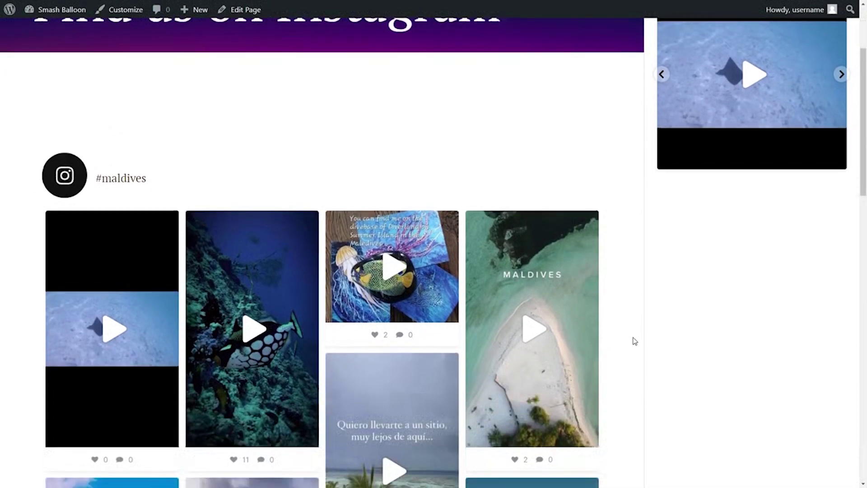
{"action": "scroll", "coordinate": [624, 405], "scroll_direction": "down", "scroll_amount": 1}
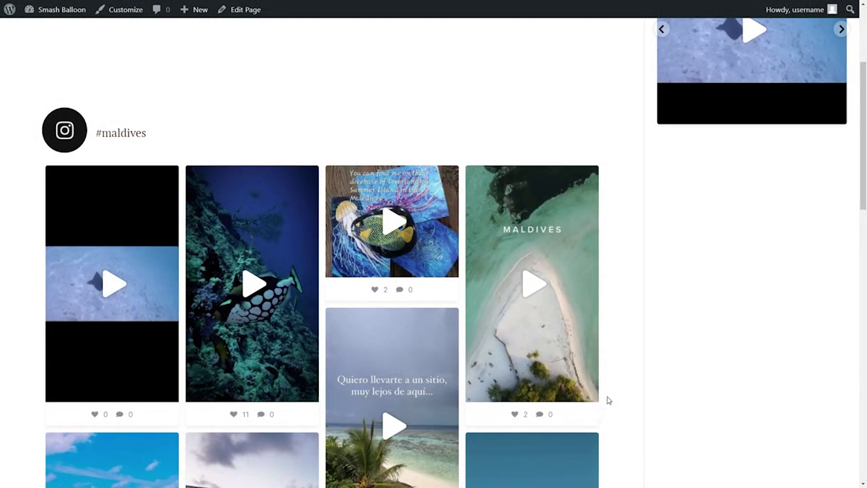
{"action": "scroll", "coordinate": [608, 400], "scroll_direction": "up", "scroll_amount": 4}
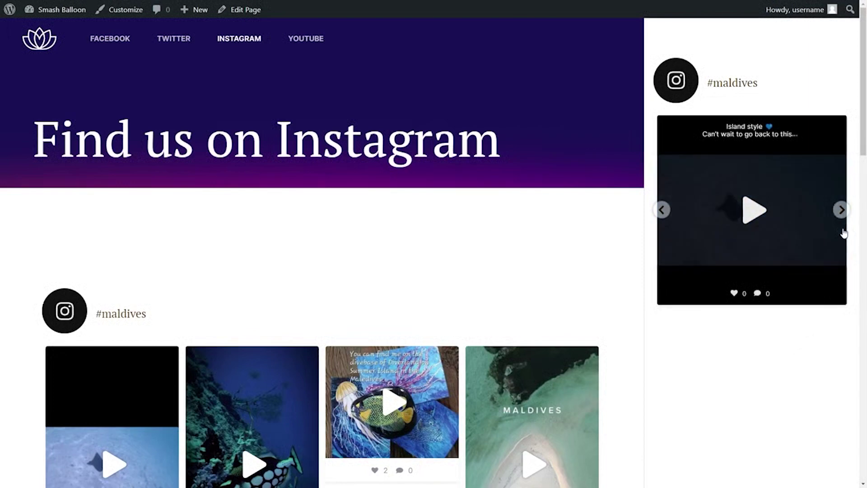
{"action": "left_click", "coordinate": [842, 215]}
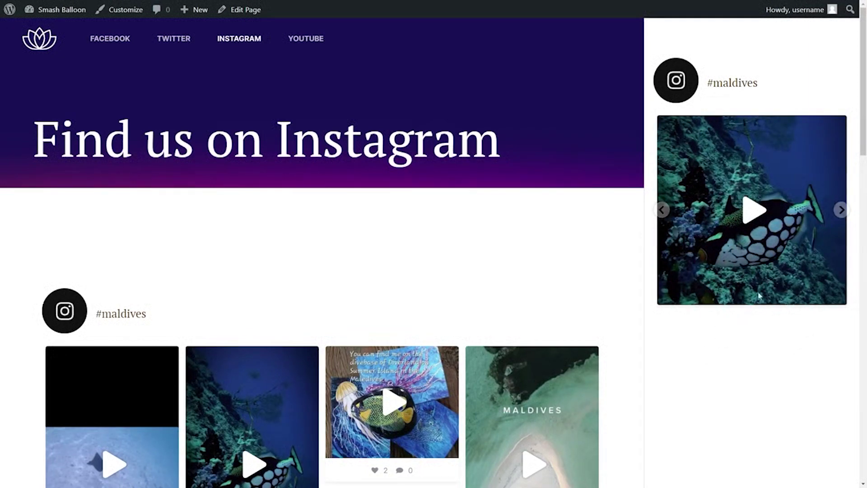
{"action": "left_click", "coordinate": [841, 210]}
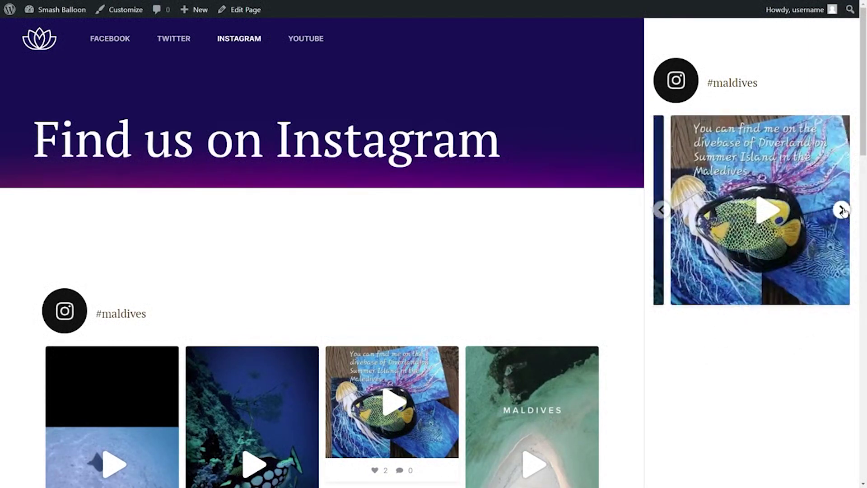
{"action": "left_click", "coordinate": [842, 210]}
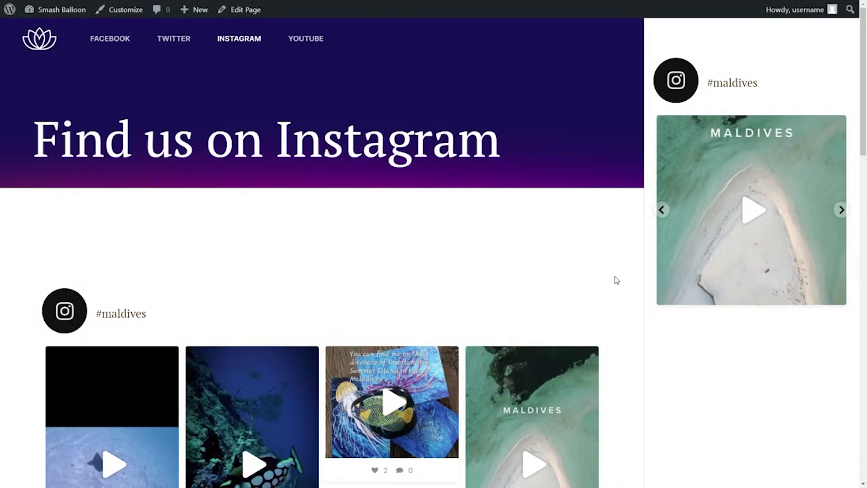